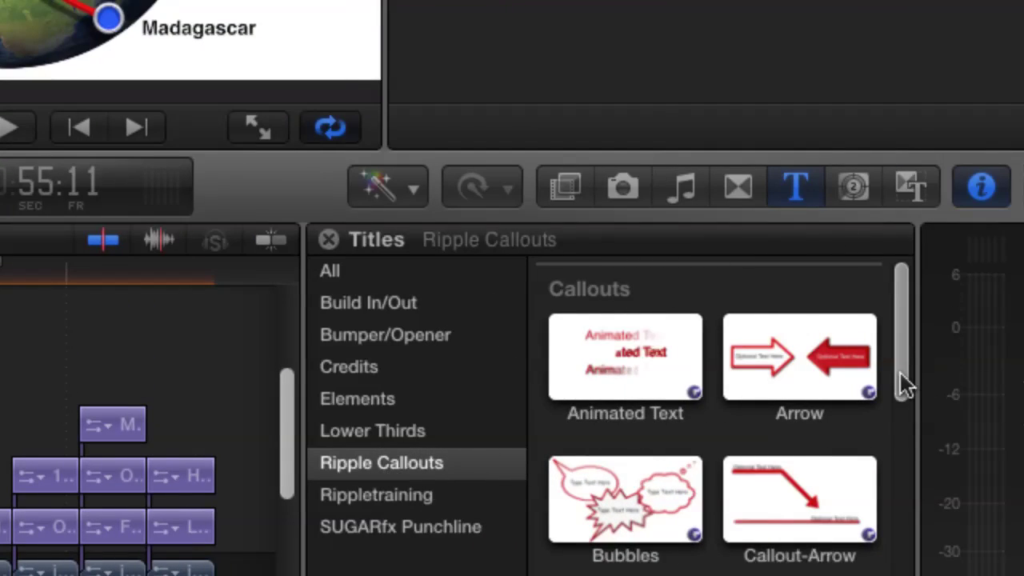
pyautogui.moveTo(899, 378); pyautogui.dragTo(897, 575)
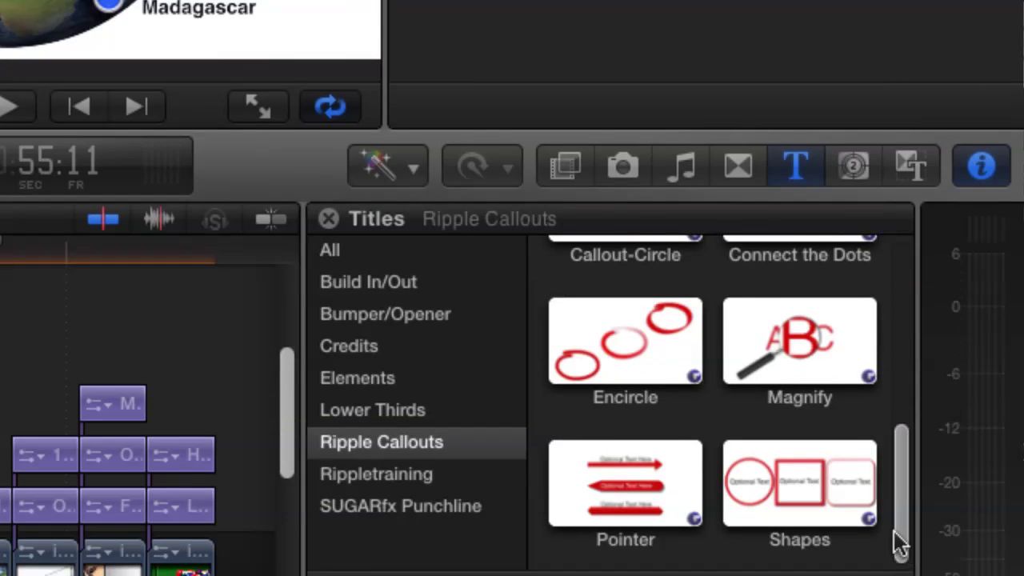
pyautogui.moveTo(900, 536); pyautogui.dragTo(914, 312)
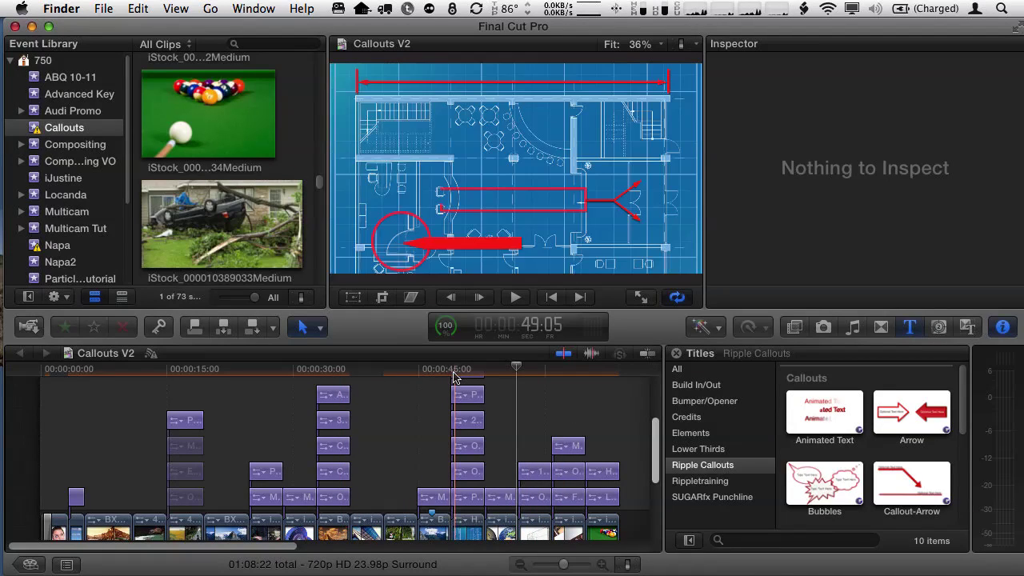
pyautogui.click(452, 374)
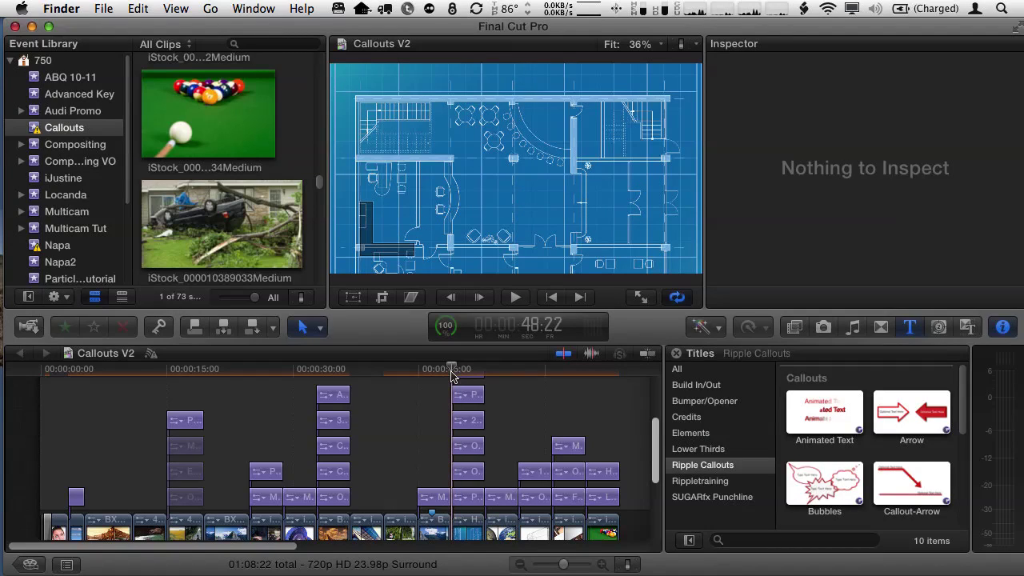
pyautogui.press('space')
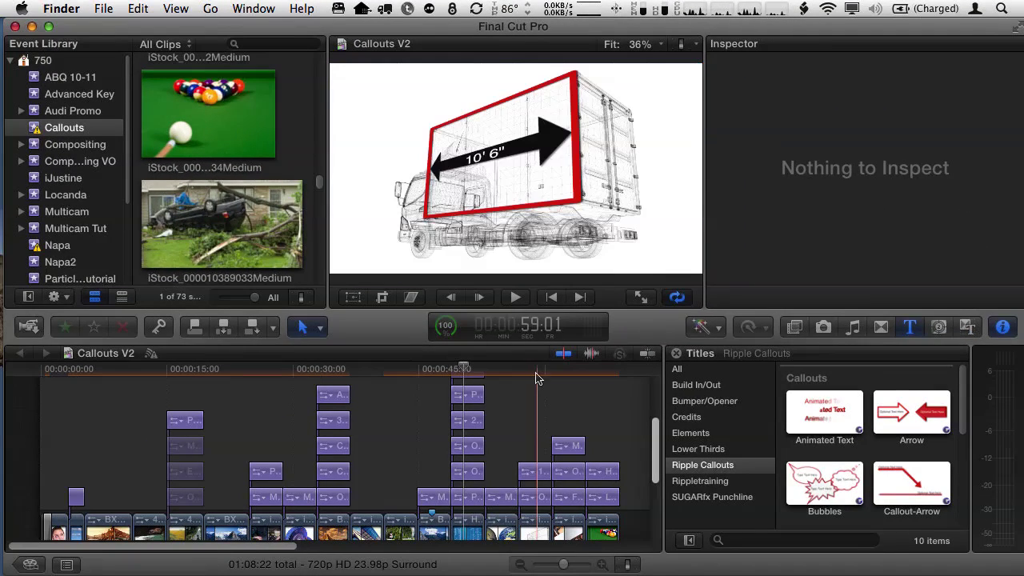
pyautogui.click(516, 369)
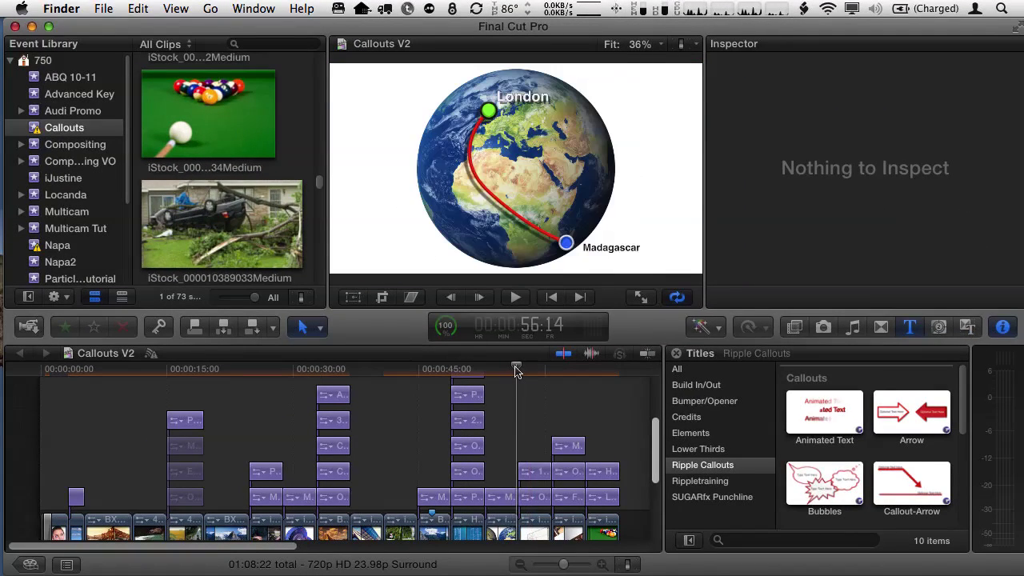
pyautogui.press('space')
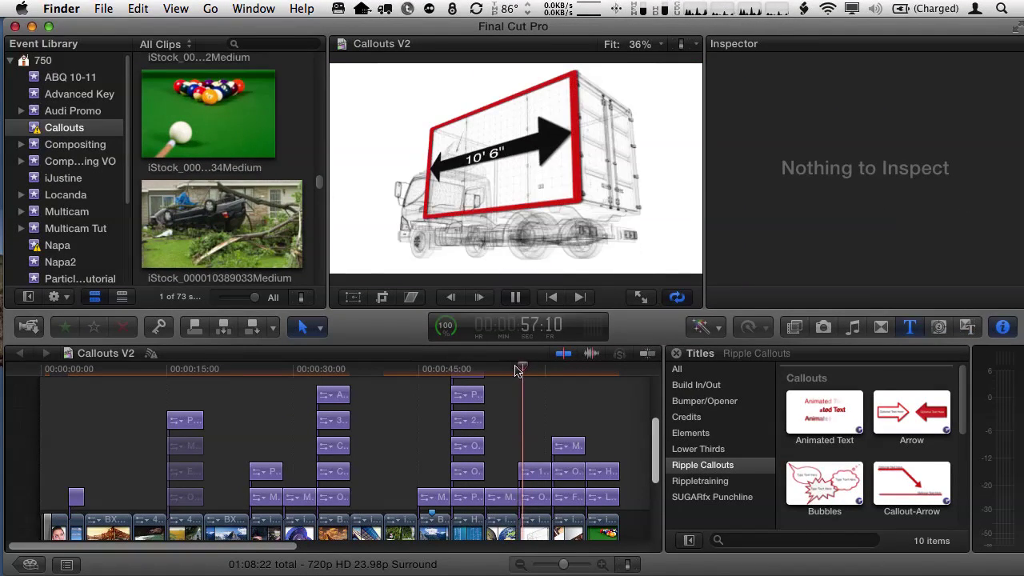
pyautogui.click(491, 370)
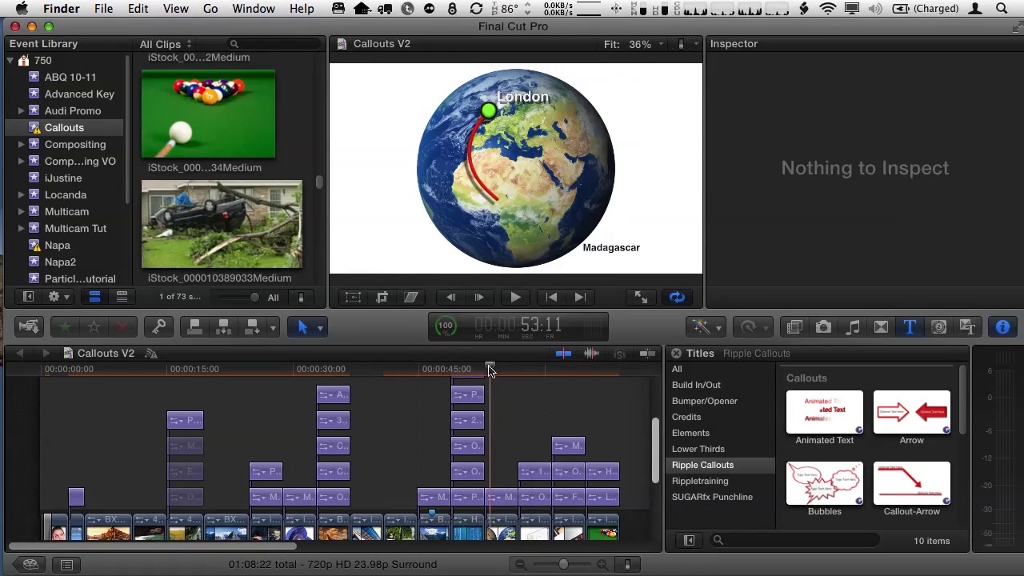
pyautogui.moveTo(483, 374); pyautogui.dragTo(487, 374)
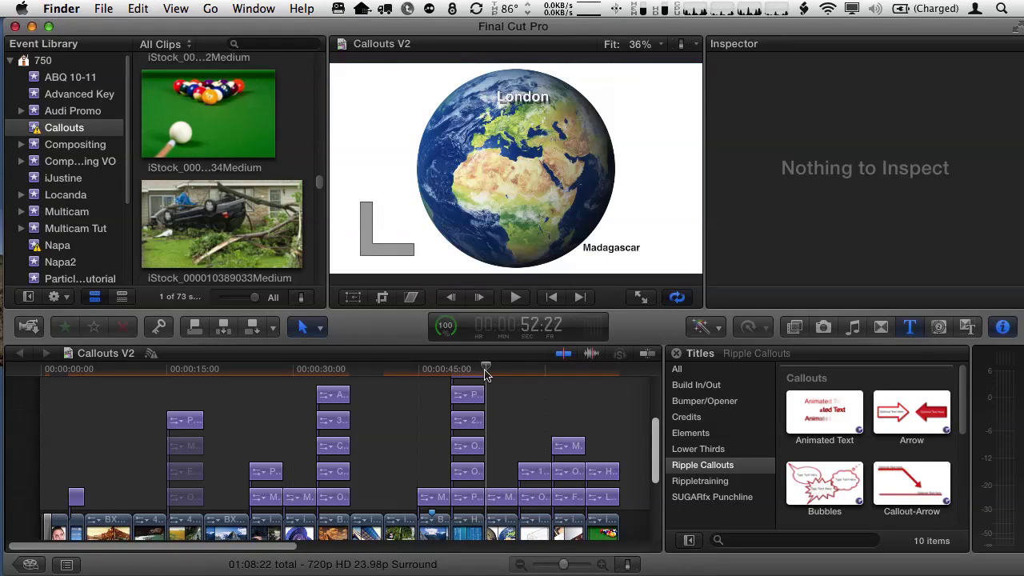
pyautogui.press('space')
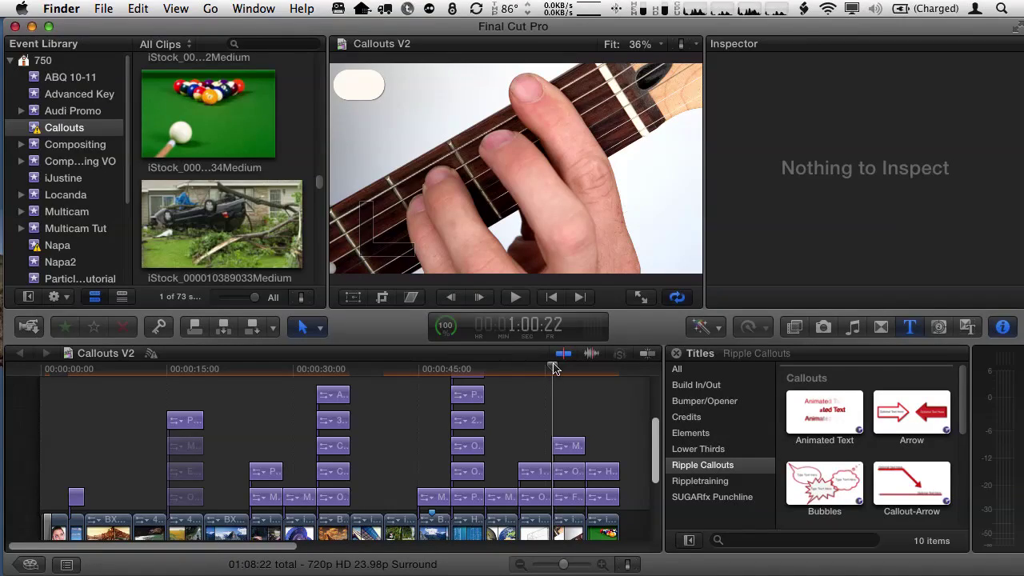
# Preview the guitar and pool-table arrow callouts, then move the playhead to the cell magnifier example.
pyautogui.press('space')
pyautogui.press('space')
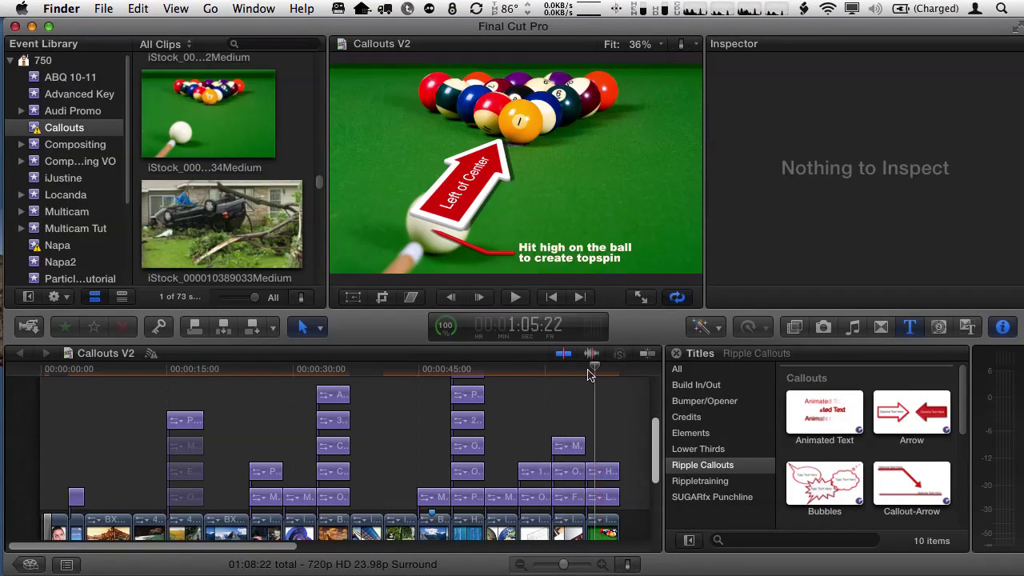
pyautogui.click(584, 372)
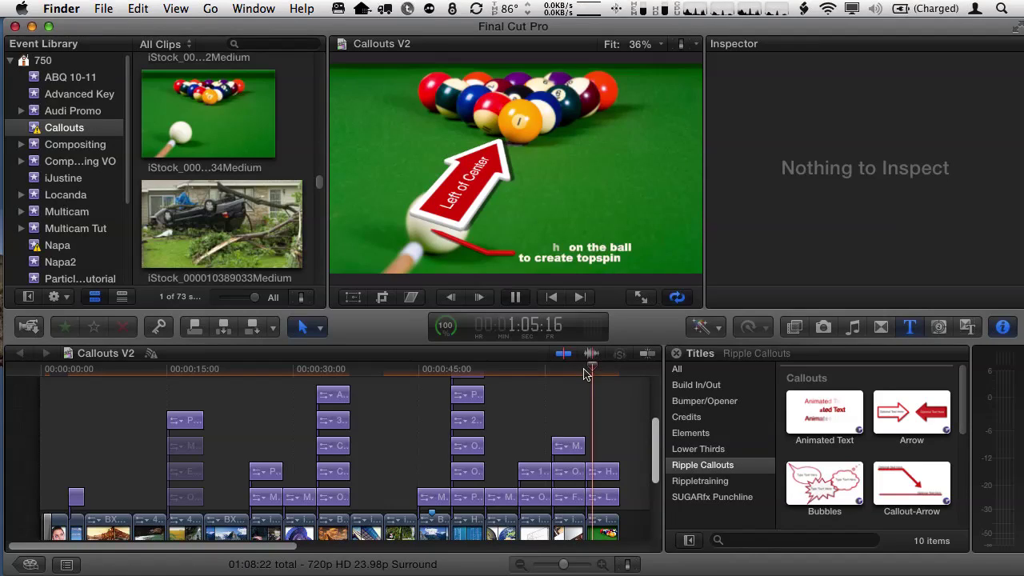
pyautogui.press('space')
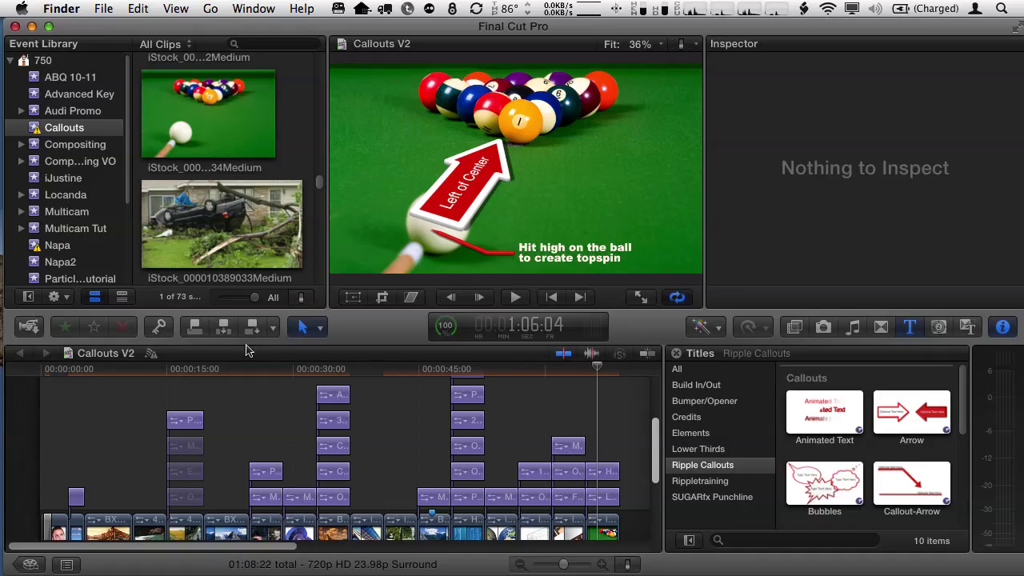
pyautogui.moveTo(264, 374); pyautogui.dragTo(290, 374)
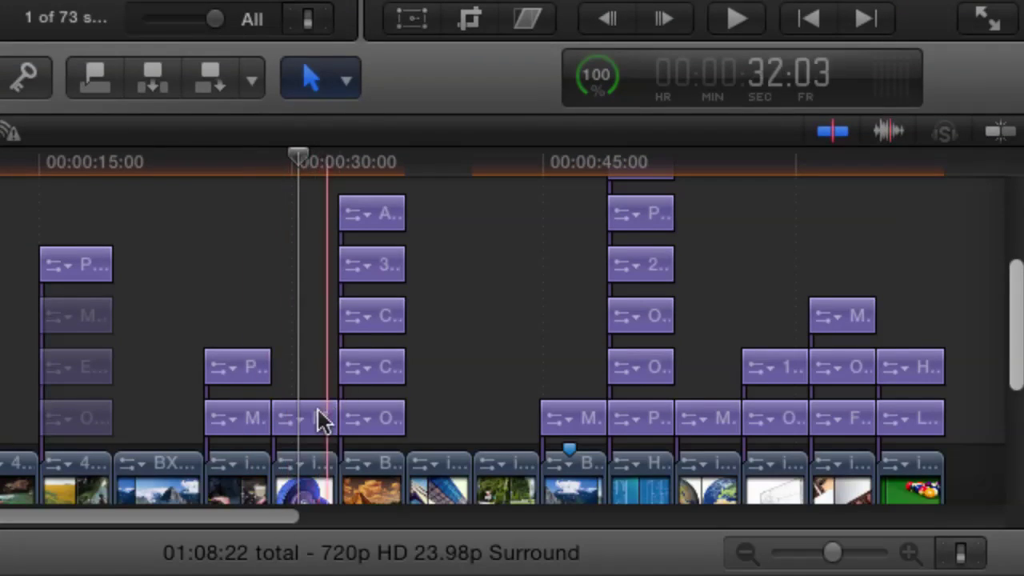
# Select the Magnify title clip above the cell illustration to load it in the Inspector.
pyautogui.click(316, 418)
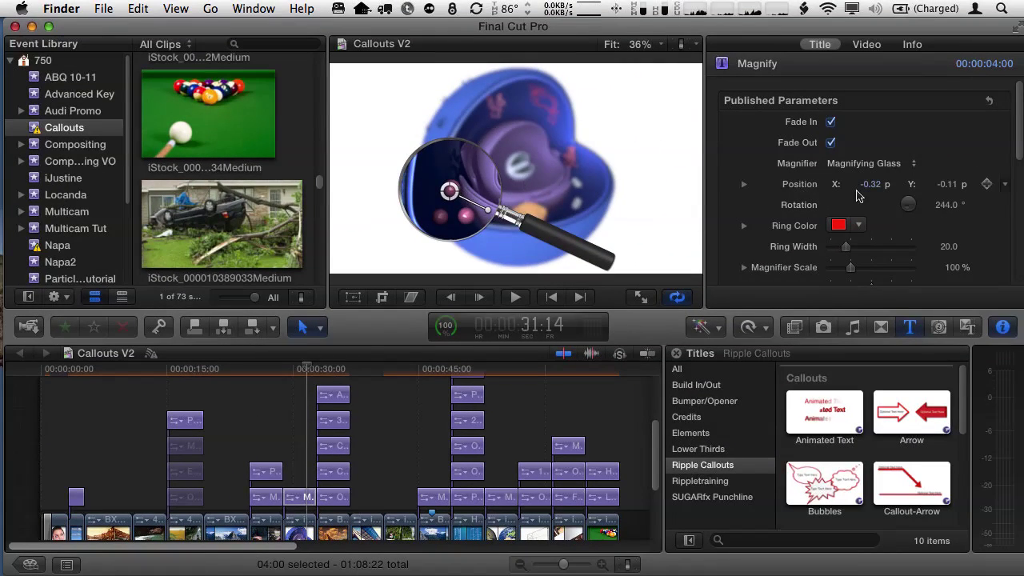
# Give the magnifier a yellow-green ring and raise its ring width to 67.
pyautogui.scroll(-5, 856, 196)
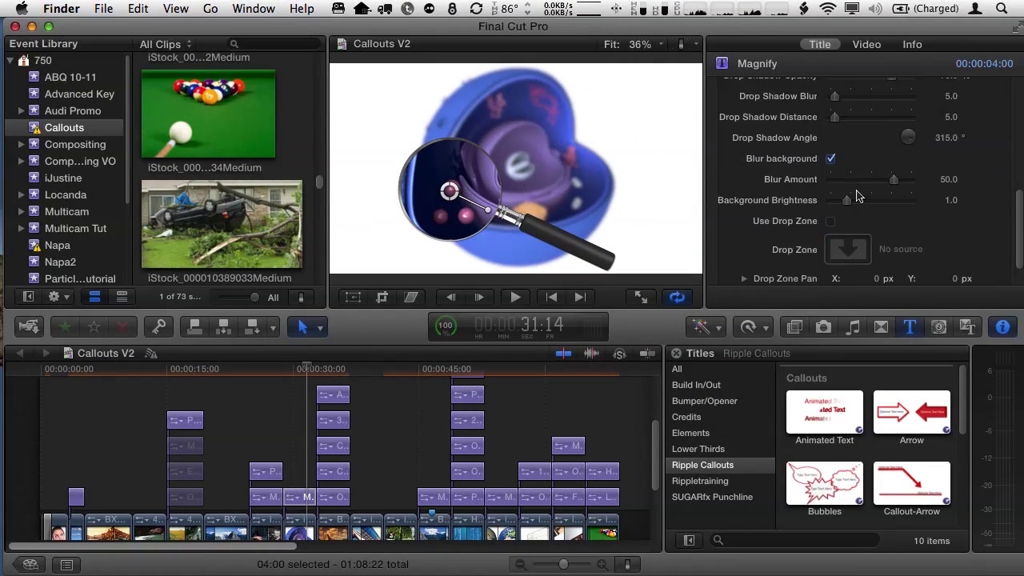
pyautogui.scroll(5, 856, 196)
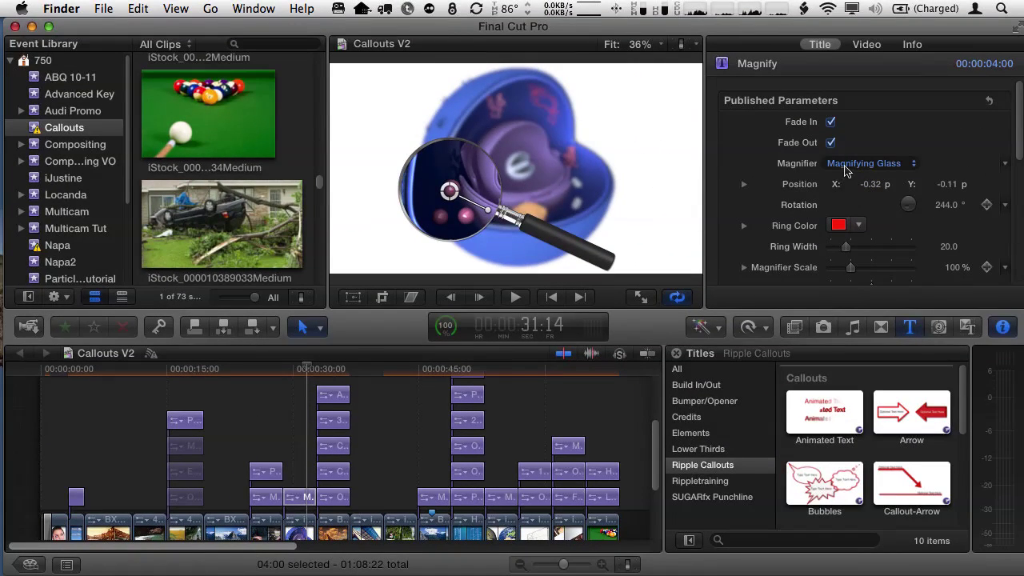
pyautogui.click(864, 164)
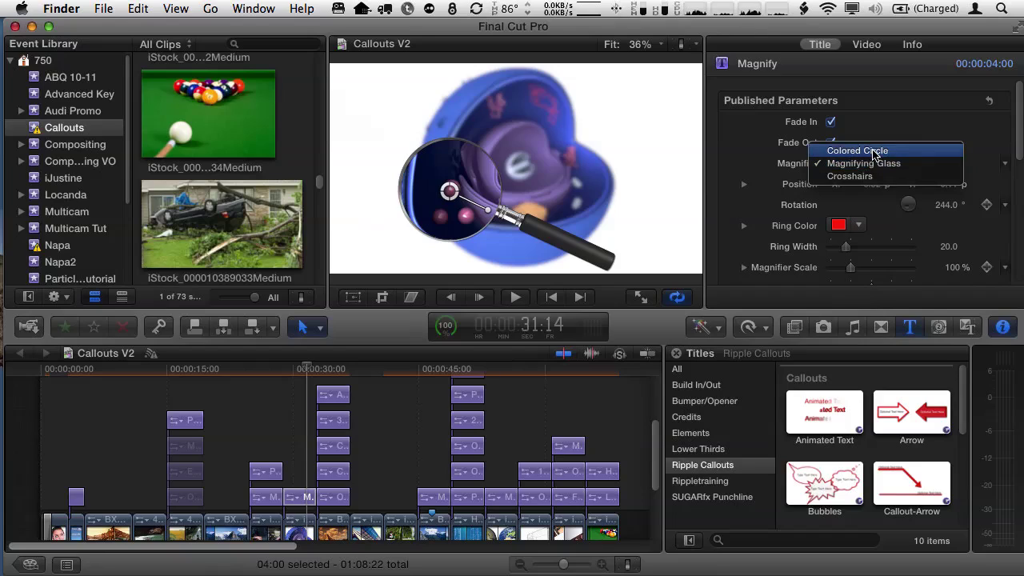
pyautogui.click(874, 165)
pyautogui.click(860, 227)
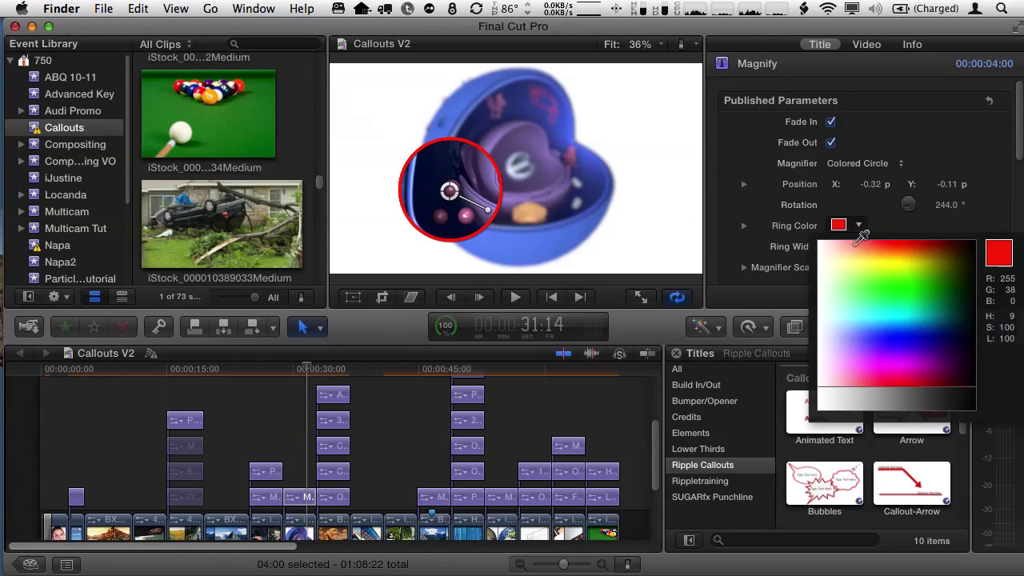
pyautogui.click(877, 265)
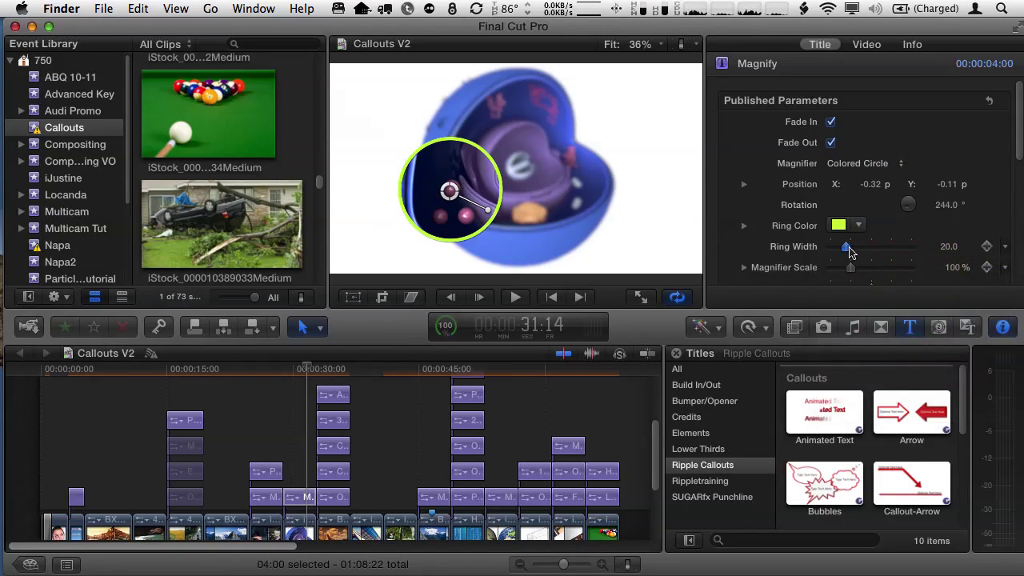
pyautogui.moveTo(848, 249); pyautogui.dragTo(867, 250)
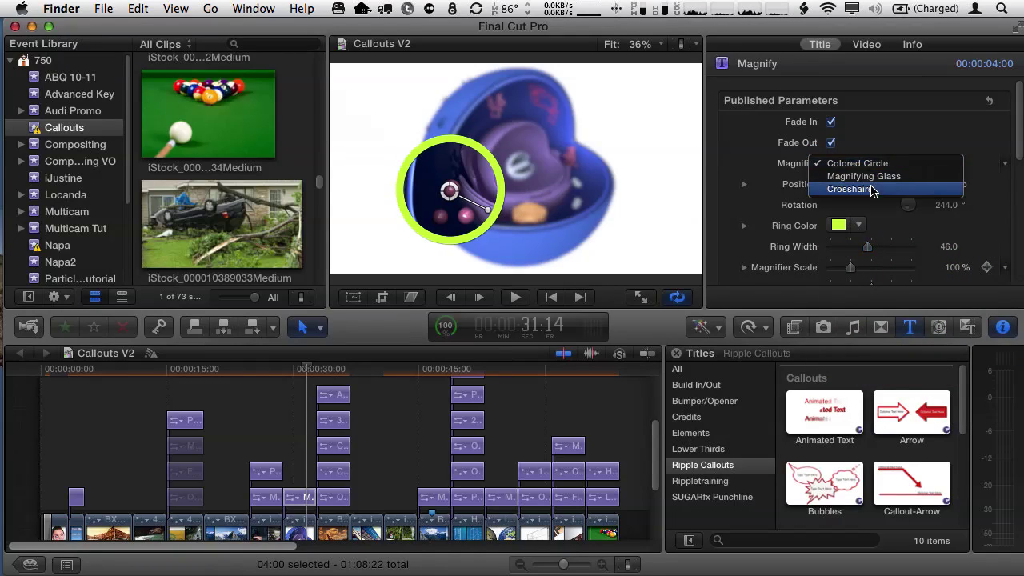
# Switch the magnifier to Crosshairs, nudge it up-right over the cell, and scale it to 106%.
pyautogui.click(872, 190)
pyautogui.moveTo(453, 190); pyautogui.dragTo(459, 185)
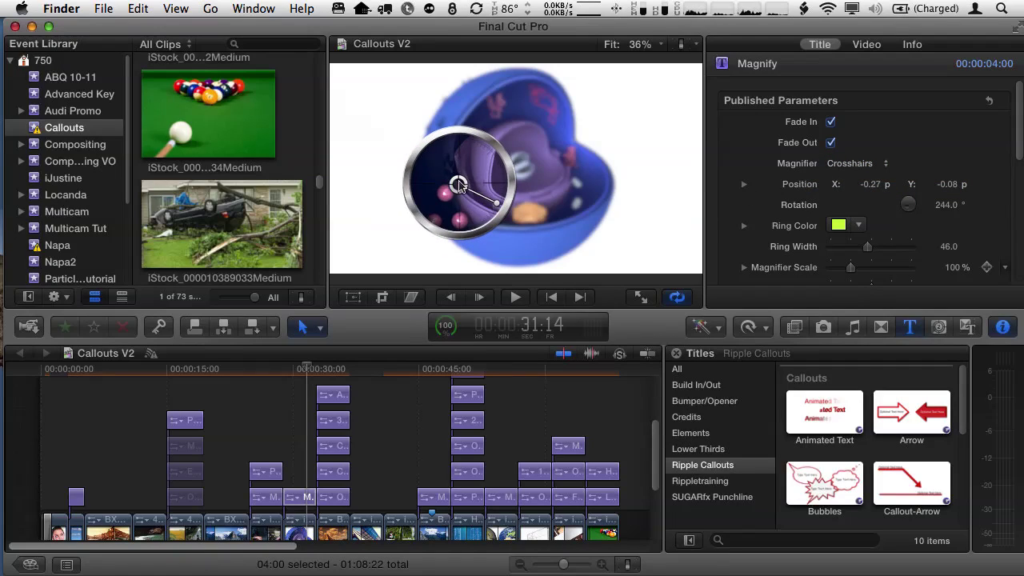
pyautogui.scroll(-3, 1022, 140)
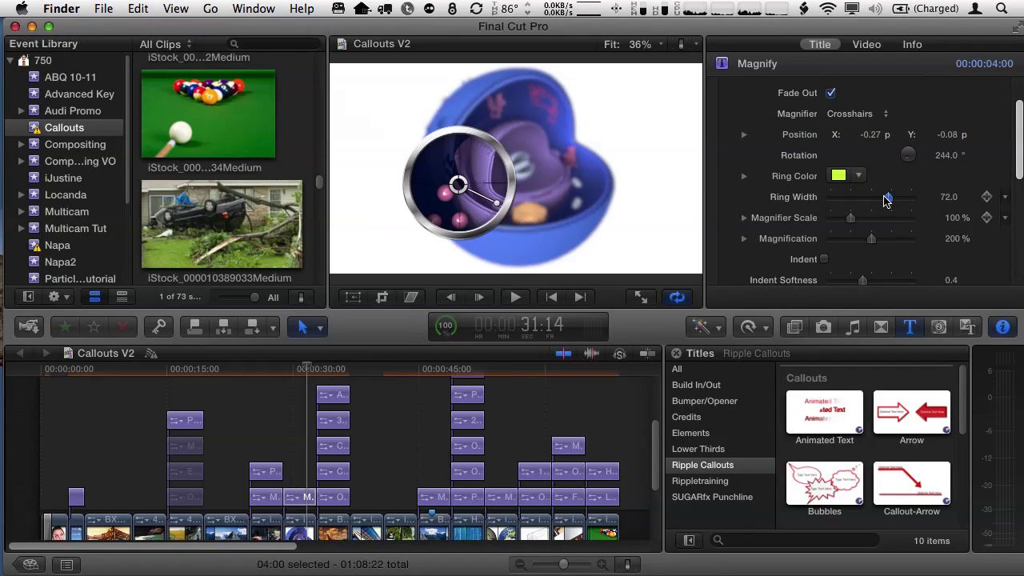
pyautogui.moveTo(854, 222); pyautogui.dragTo(873, 244)
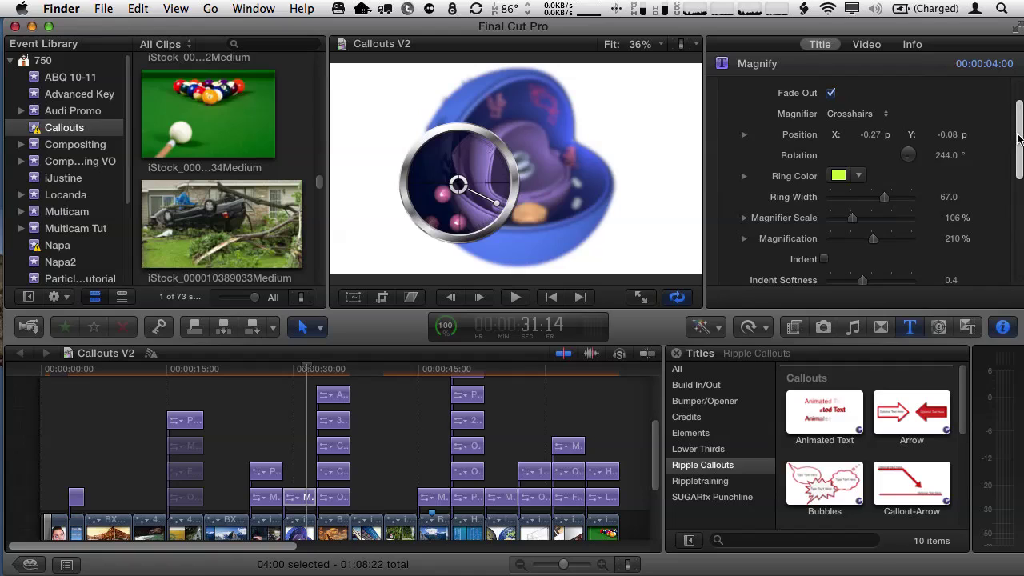
pyautogui.moveTo(1018, 139); pyautogui.dragTo(1018, 210)
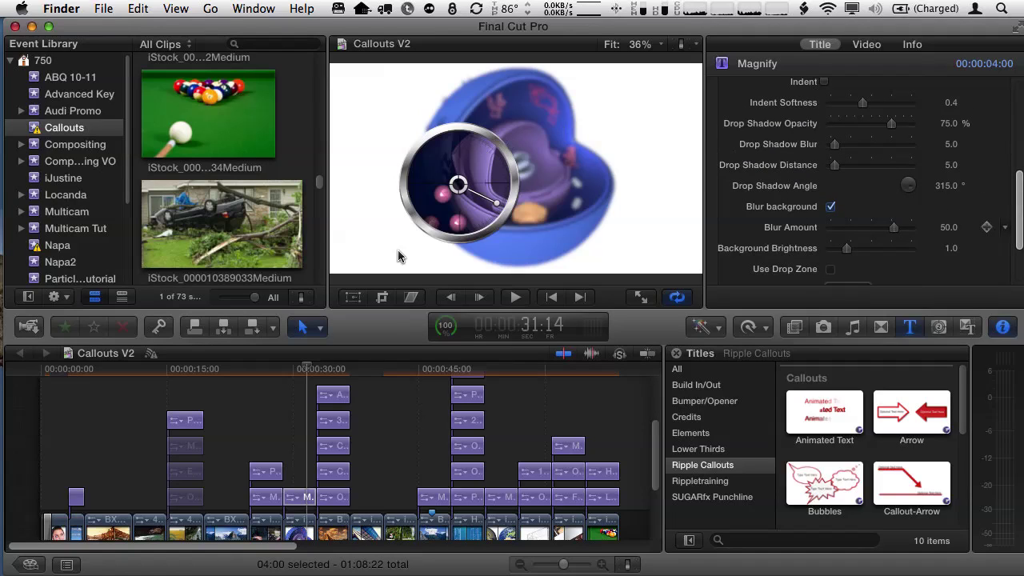
pyautogui.click(228, 369)
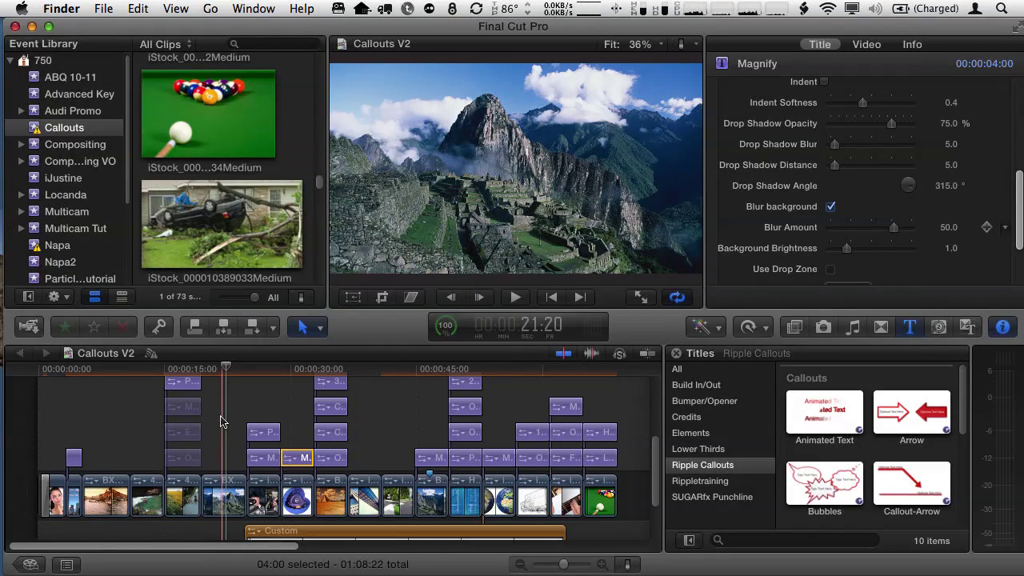
# Zoom the timeline in at 22:06 and select the Machu Picchu clip BXP44991h.
pyautogui.press('super+equal')
pyautogui.press('super+equal')
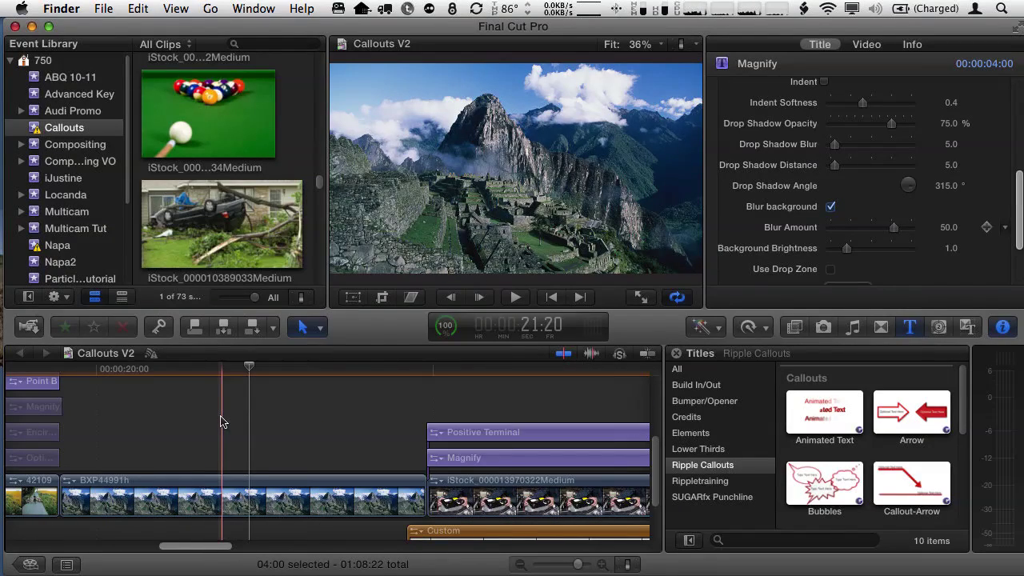
pyautogui.press('c')
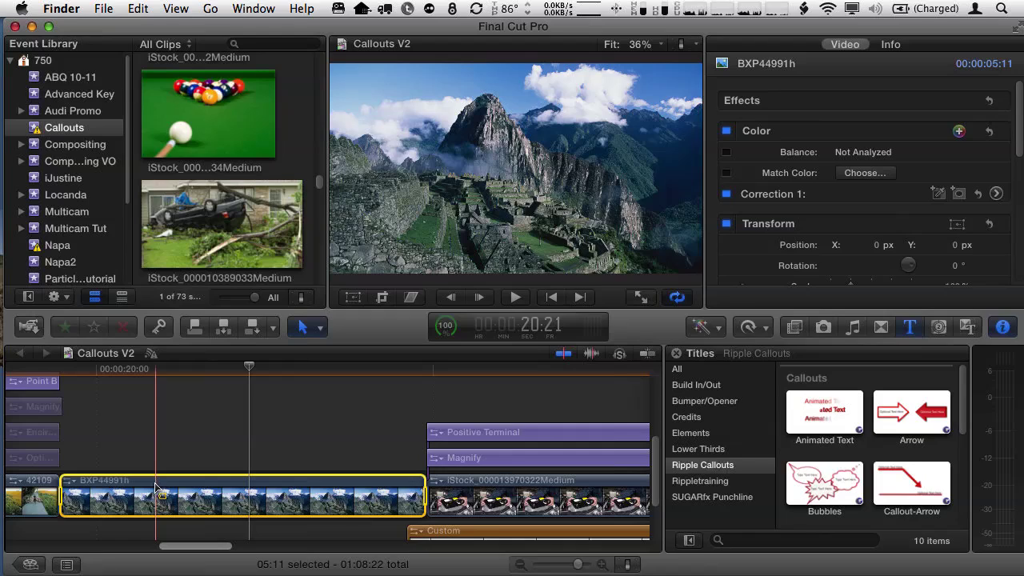
pyautogui.moveTo(963, 412); pyautogui.dragTo(935, 512)
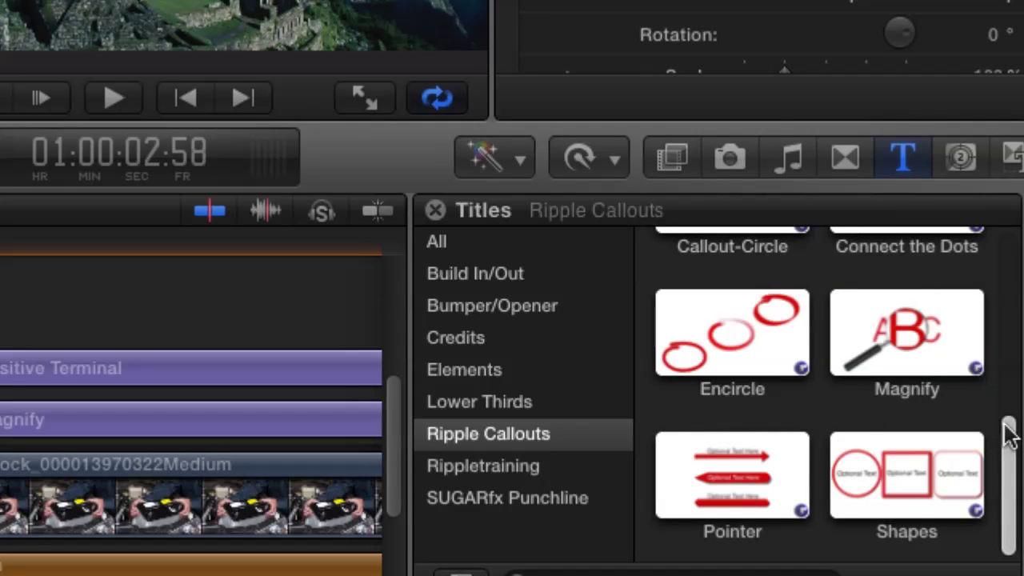
# Scroll the Ripple Callouts titles list to reveal the Shapes title.
pyautogui.moveTo(1009, 436); pyautogui.dragTo(1012, 286)
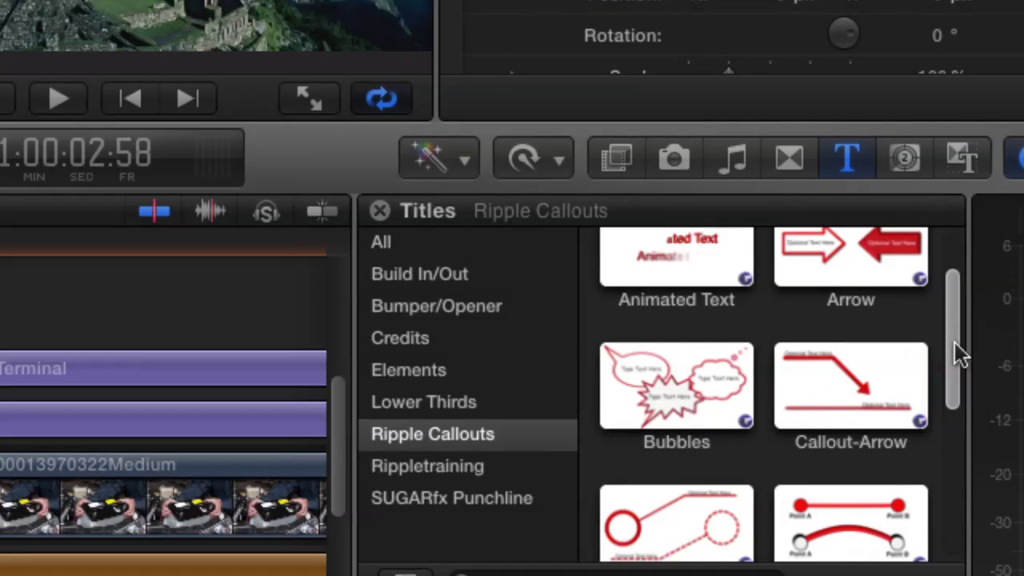
pyautogui.moveTo(954, 343); pyautogui.dragTo(942, 504)
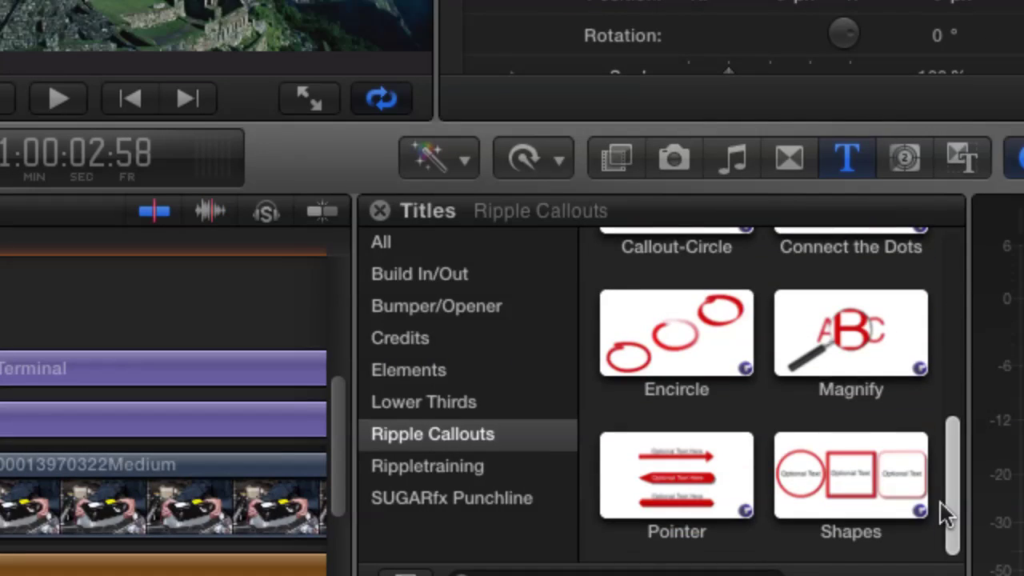
# Connect the Shapes title above the Machu Picchu clip and show its parameters in the Inspector.
pyautogui.click(861, 464)
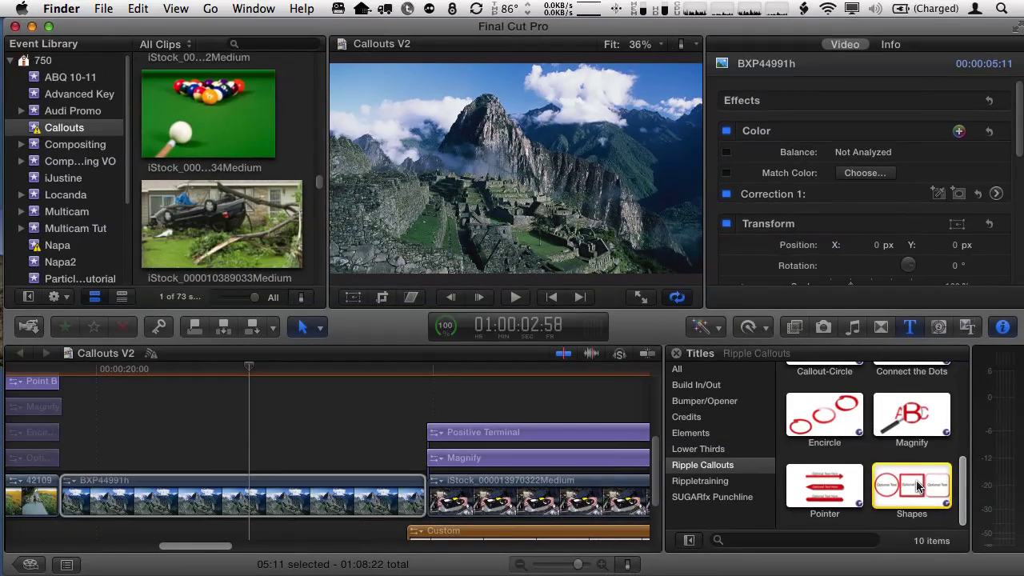
pyautogui.press('q')
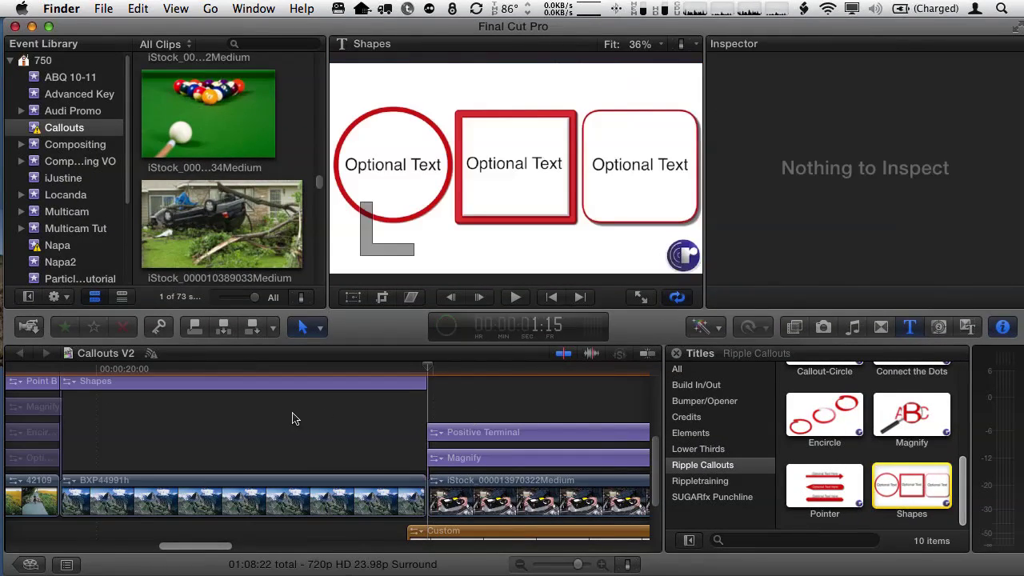
pyautogui.scroll(2, 199, 392)
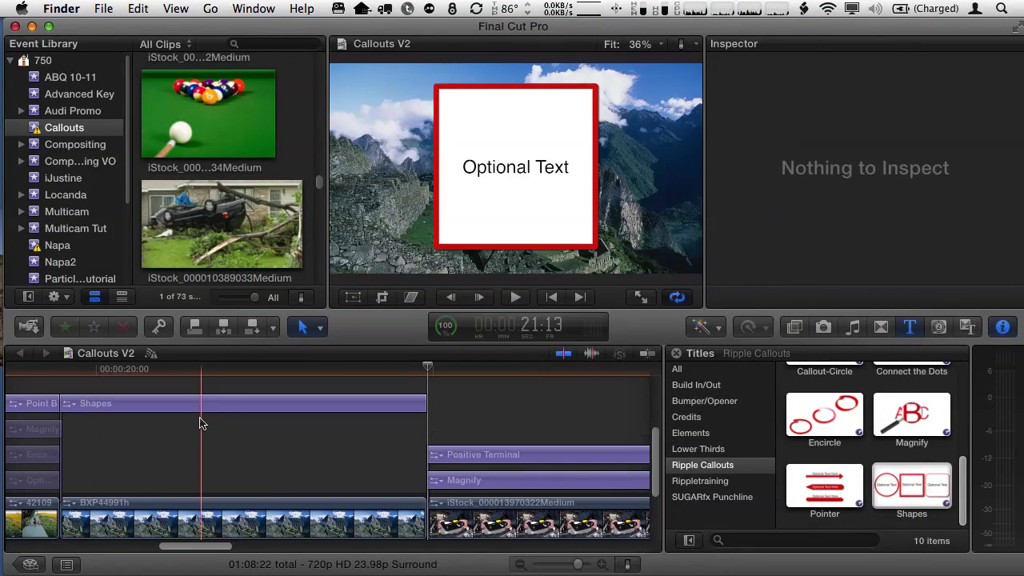
pyautogui.click(222, 439)
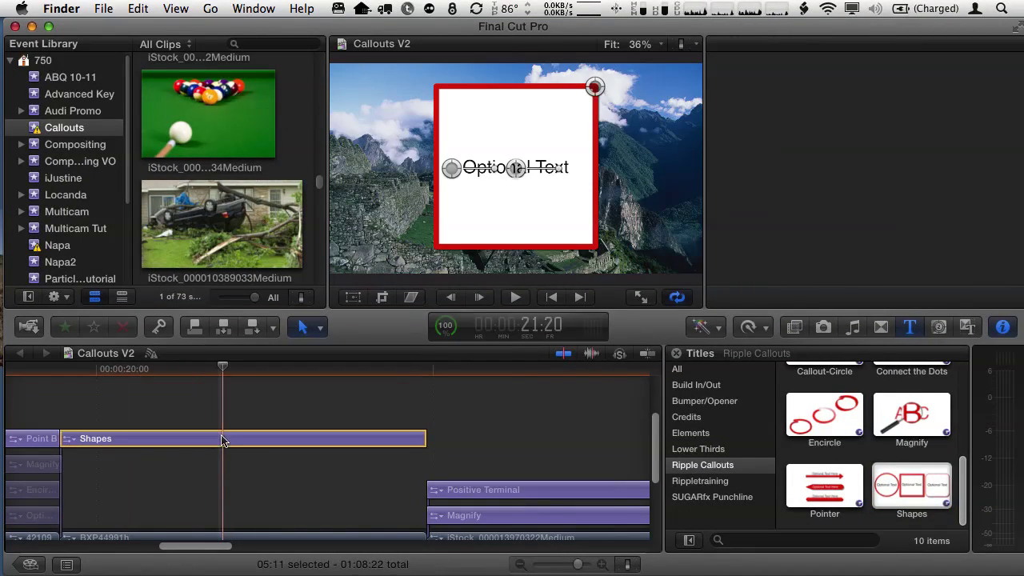
pyautogui.press('super+4')
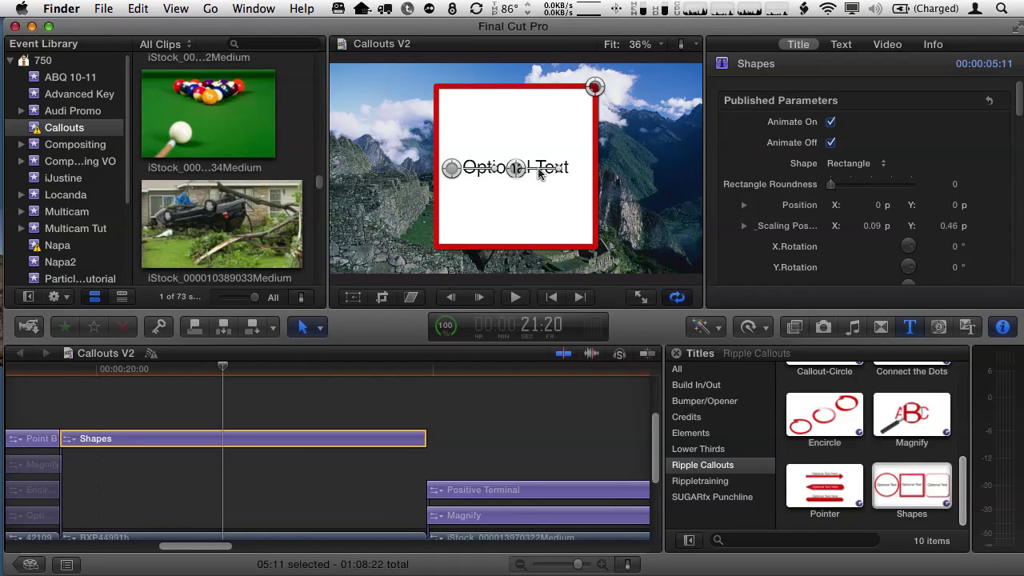
# Shrink the callout box, move its text to the bottom, and place it upper right at X 0.42, Y 0.23.
pyautogui.moveTo(518, 173); pyautogui.dragTo(460, 183)
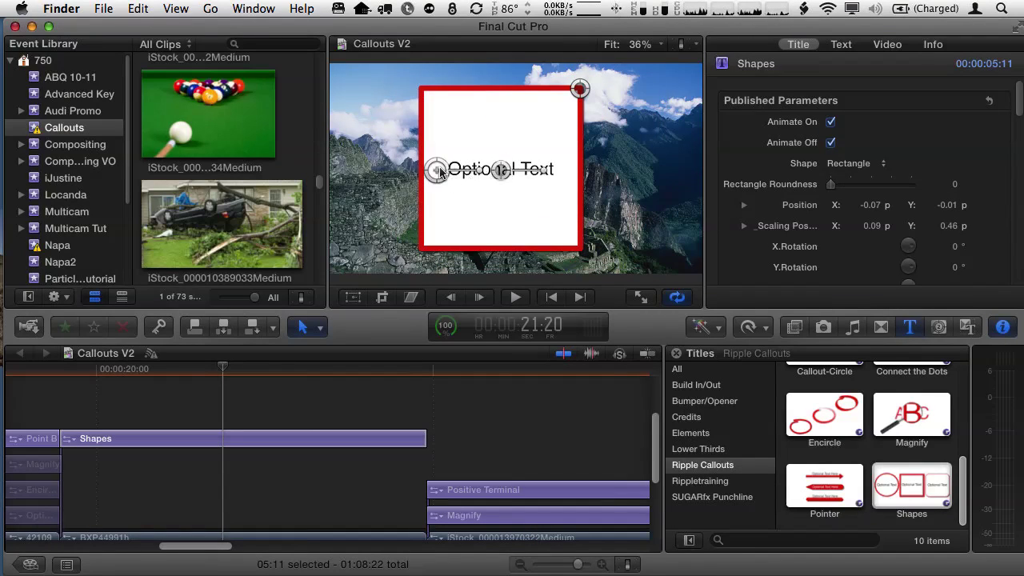
pyautogui.moveTo(594, 182); pyautogui.dragTo(436, 233)
pyautogui.moveTo(580, 88); pyautogui.dragTo(552, 132)
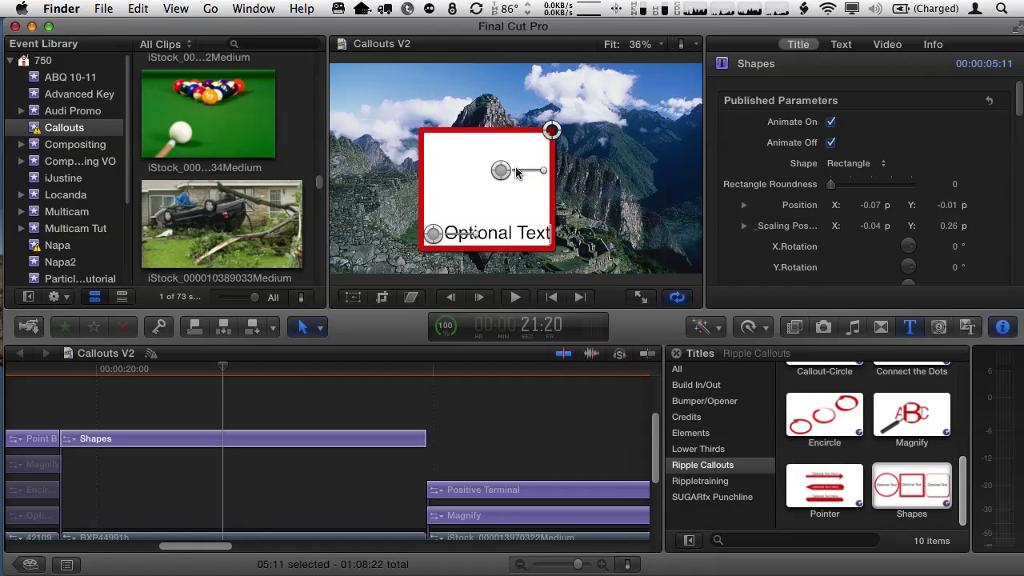
pyautogui.moveTo(501, 171); pyautogui.dragTo(602, 121)
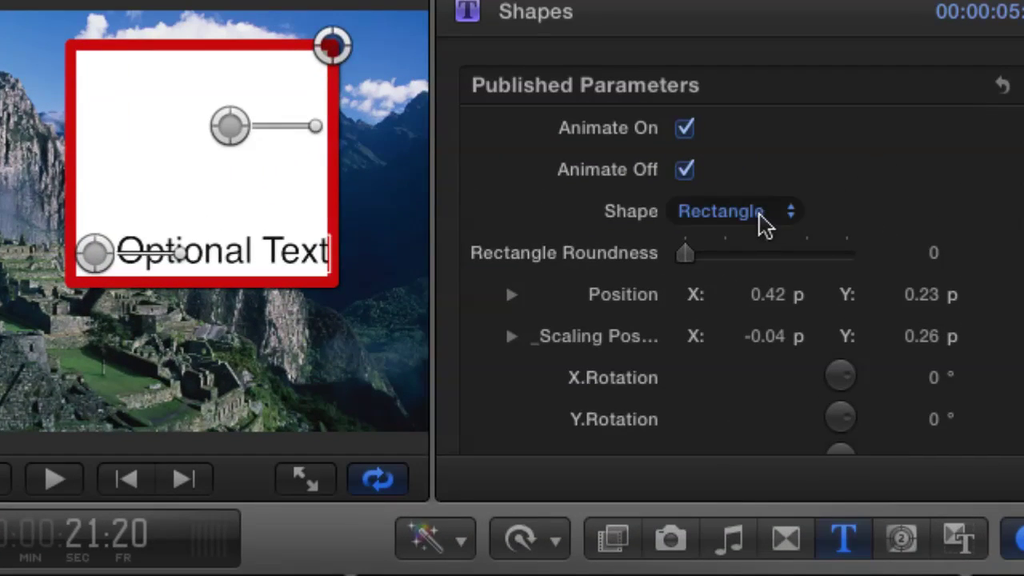
# Keep the callout shape as Rectangle and set Rectangle Roundness to 51.7.
pyautogui.click(868, 169)
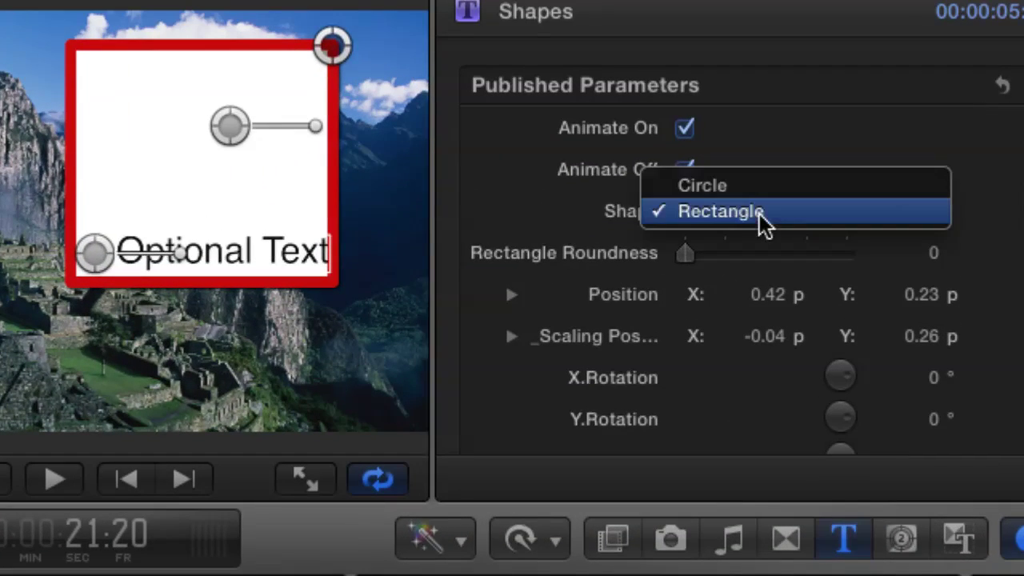
pyautogui.click(753, 188)
pyautogui.click(744, 213)
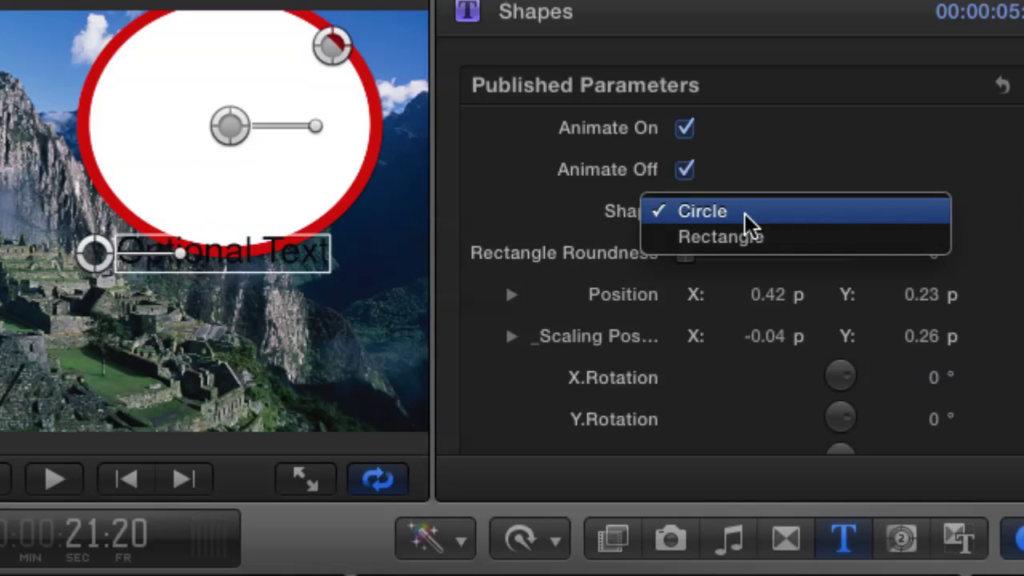
pyautogui.click(747, 236)
pyautogui.moveTo(678, 252); pyautogui.dragTo(727, 256)
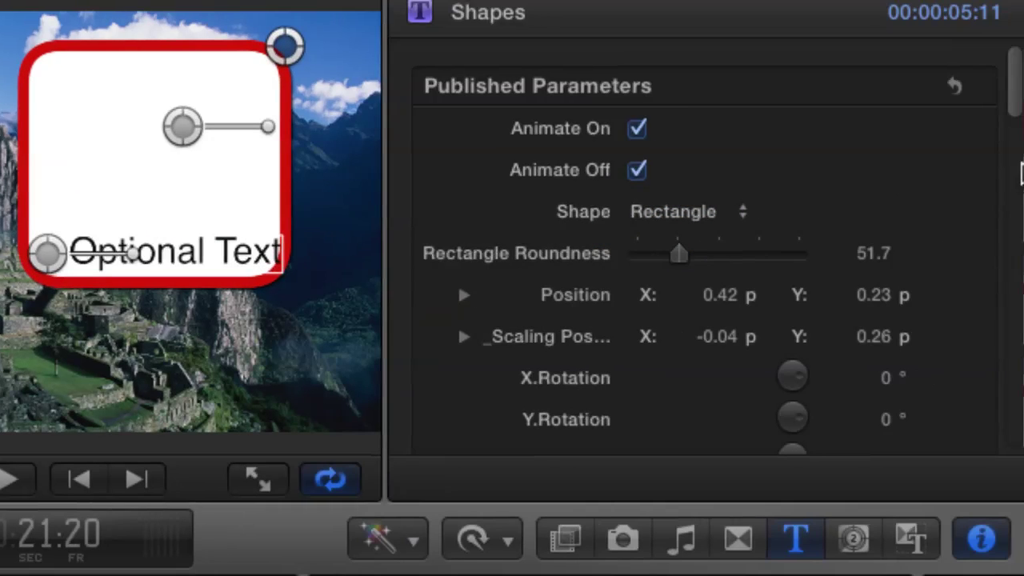
pyautogui.moveTo(1016, 104); pyautogui.dragTo(1016, 131)
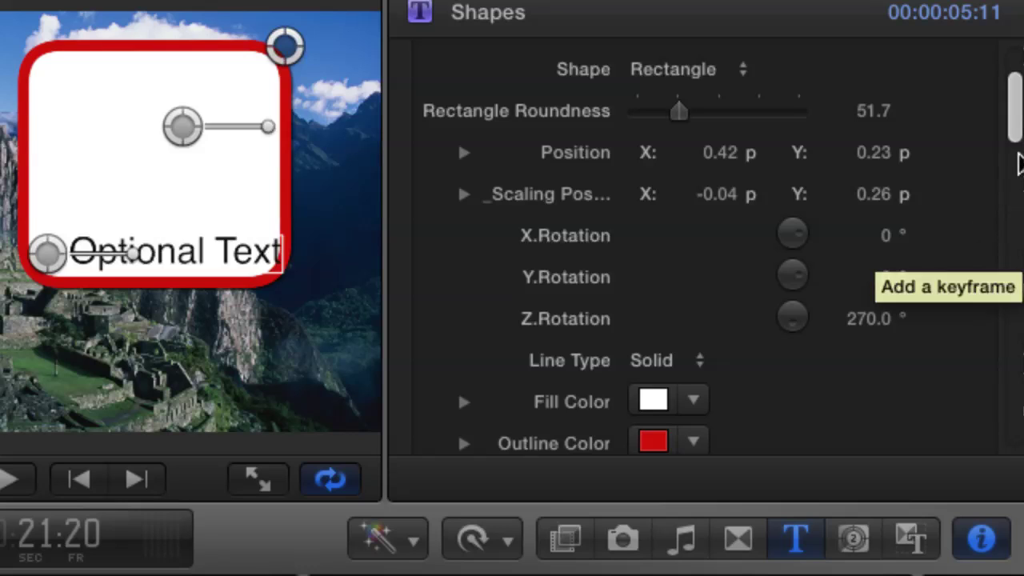
pyautogui.moveTo(1012, 135); pyautogui.dragTo(1012, 227)
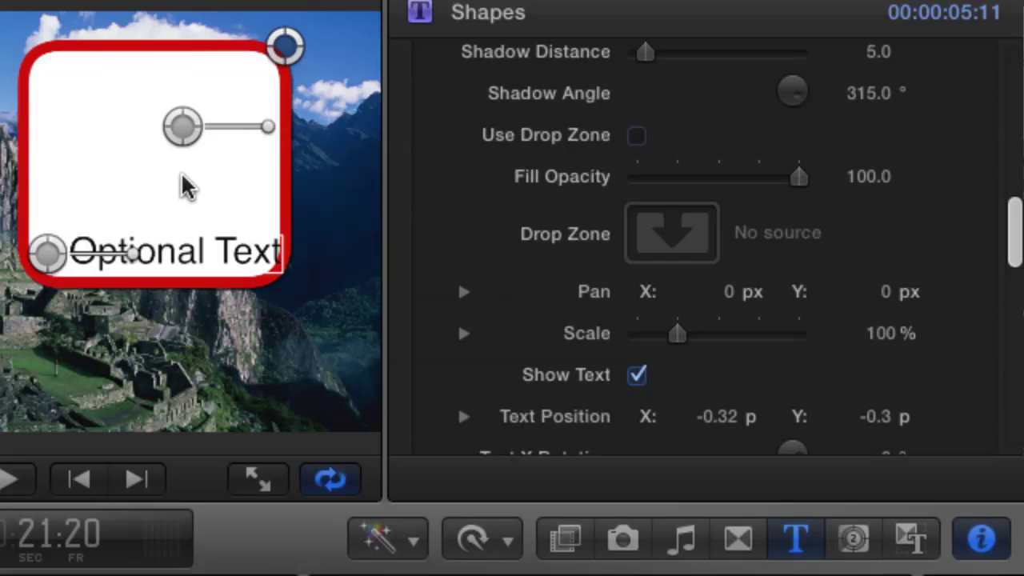
# Turn on Use Drop Zone to hide the text and set Fill Opacity to 0.
pyautogui.click(637, 376)
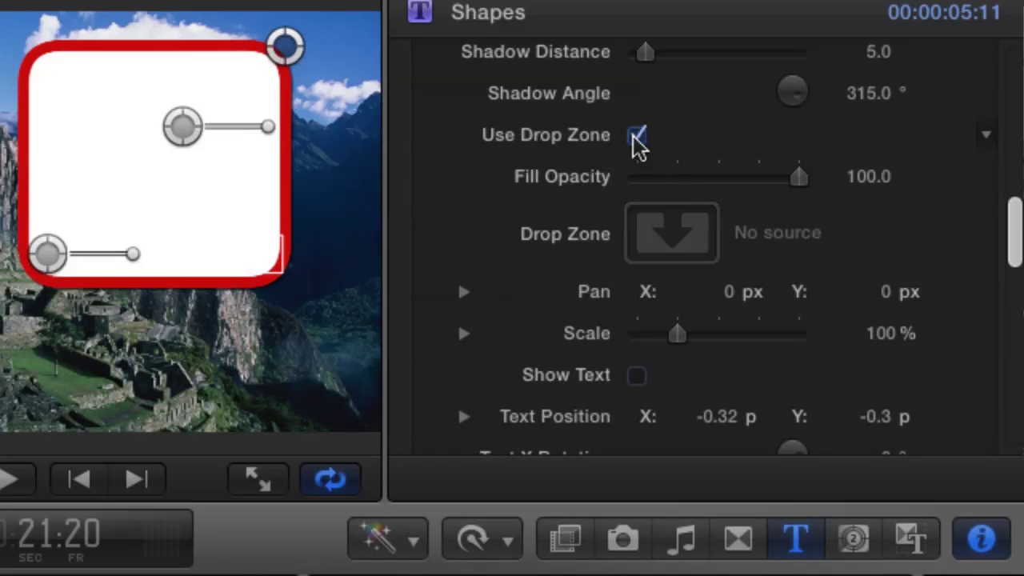
pyautogui.moveTo(773, 179); pyautogui.dragTo(572, 183)
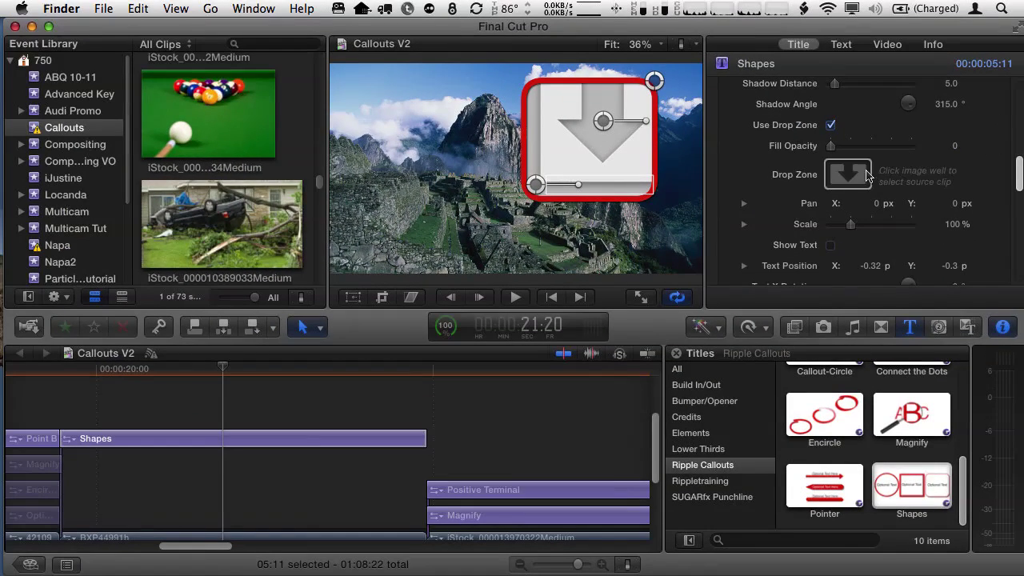
# Apply the pool-table clip to the drop zone at 54% scale with Pan Y −5.8 px.
pyautogui.click(853, 177)
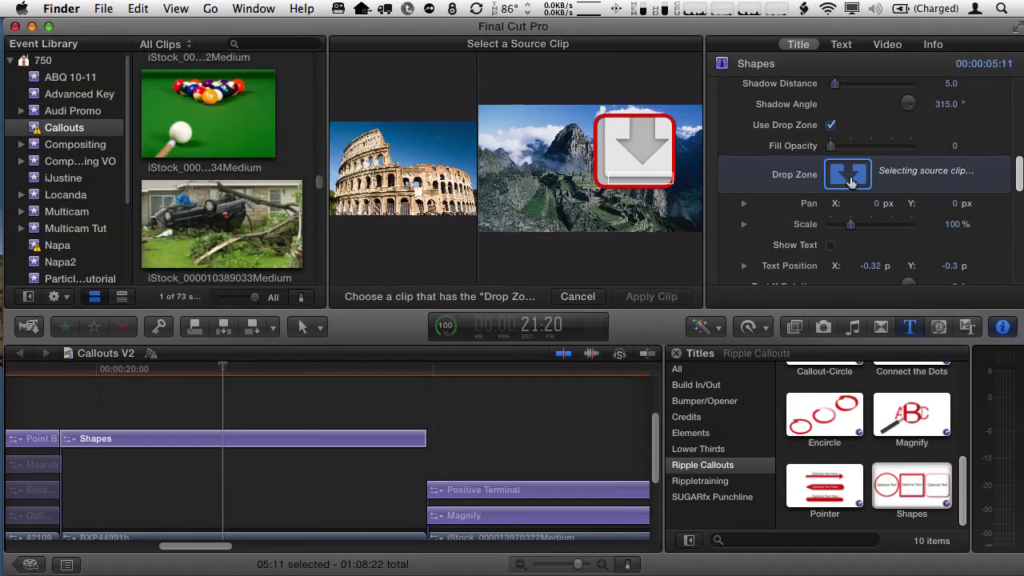
pyautogui.click(218, 130)
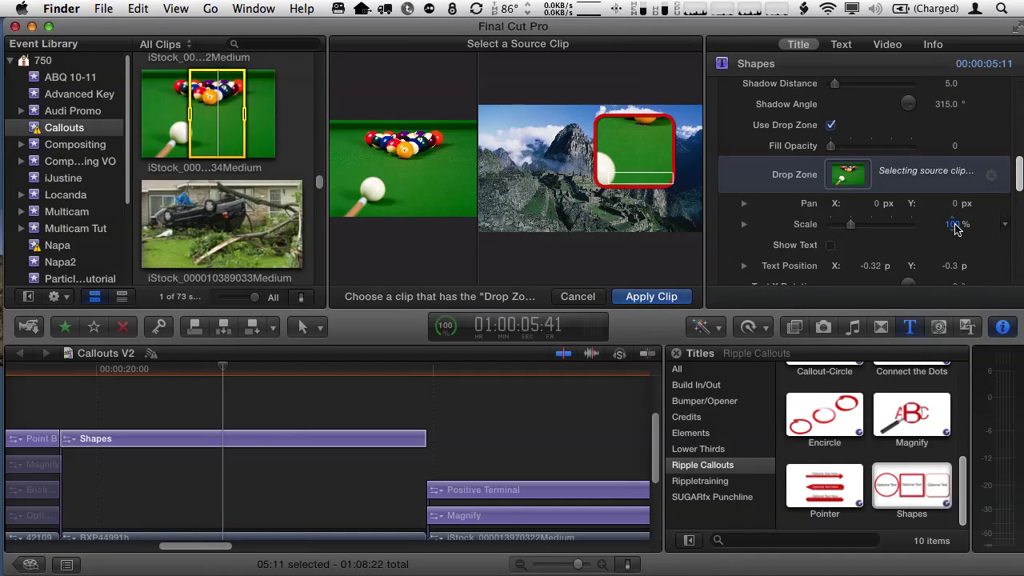
pyautogui.moveTo(956, 226)
pyautogui.mouseDown()
pyautogui.moveTo(912, 229)
pyautogui.moveTo(936, 228)
pyautogui.mouseUp()
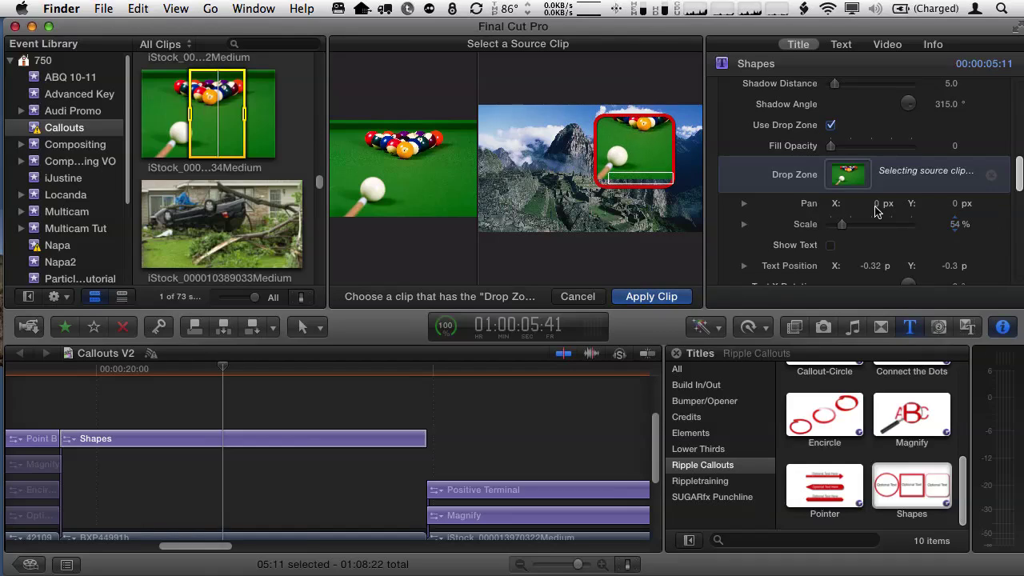
pyautogui.moveTo(959, 208); pyautogui.dragTo(951, 215)
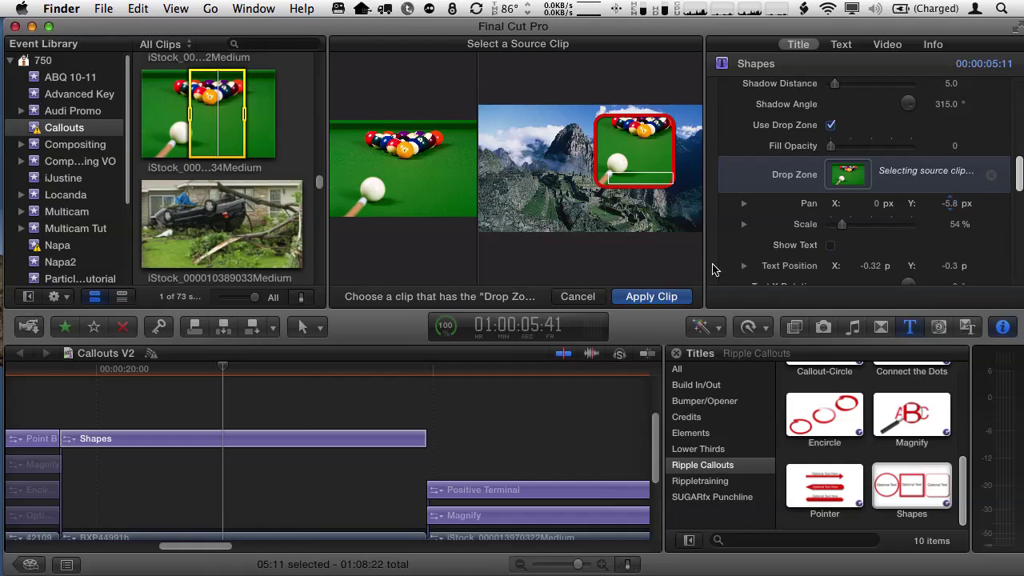
pyautogui.click(646, 298)
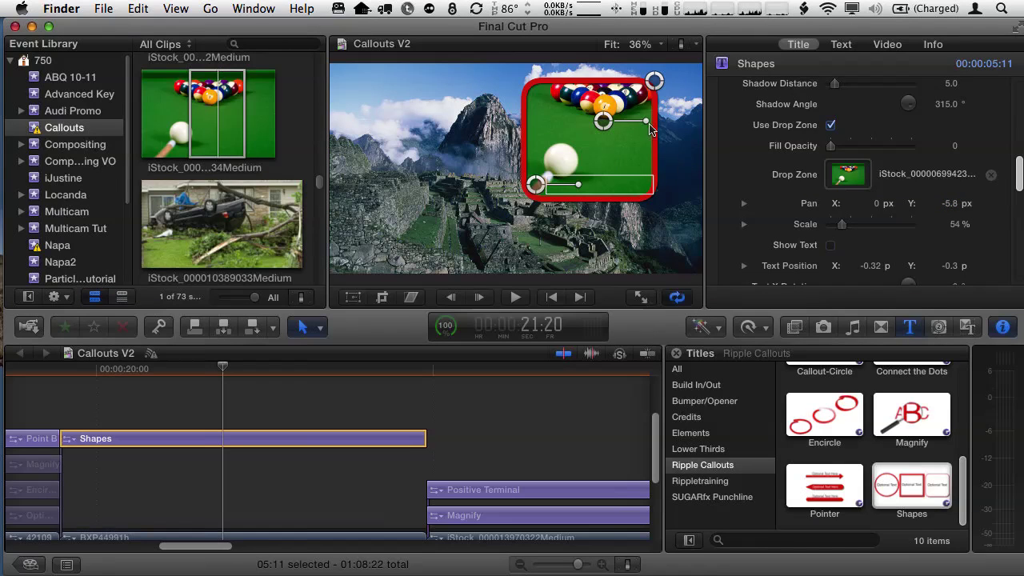
pyautogui.scroll(10, 864, 184)
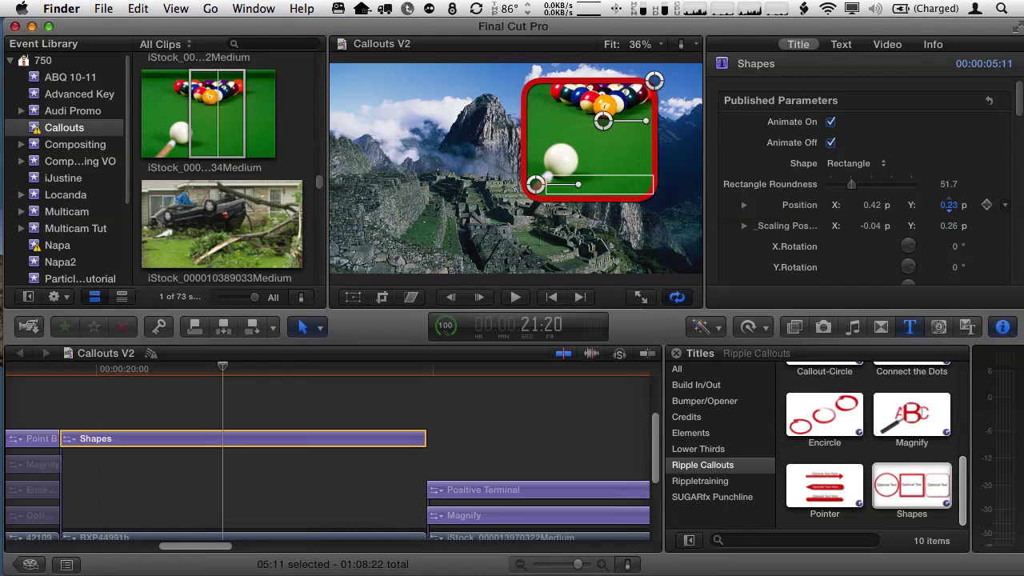
# Lower the callout slightly and reframe the pool balls with drop-zone Pan Y −9.3 px.
pyautogui.moveTo(948, 205); pyautogui.dragTo(952, 209)
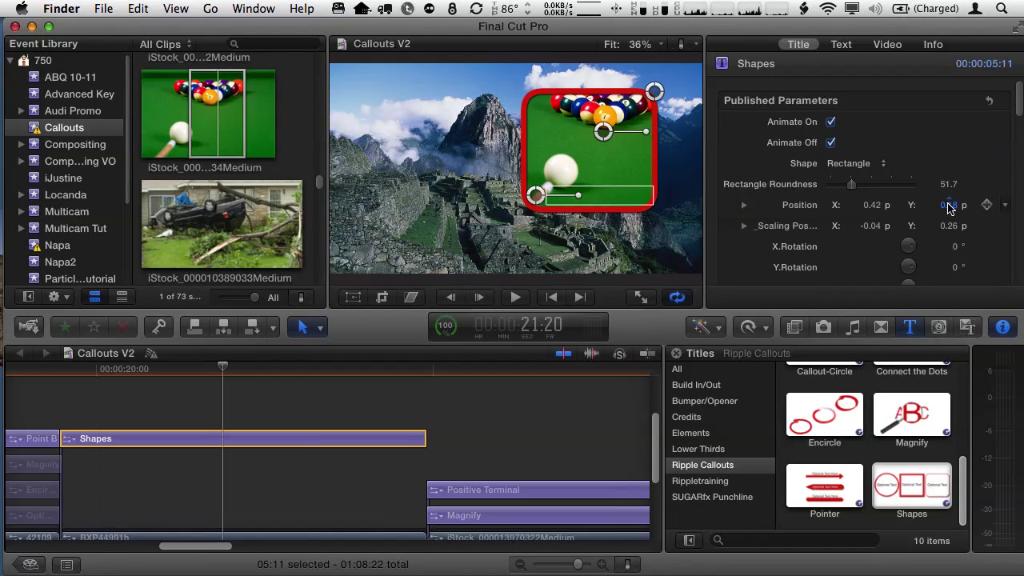
pyautogui.scroll(-5, 986, 186)
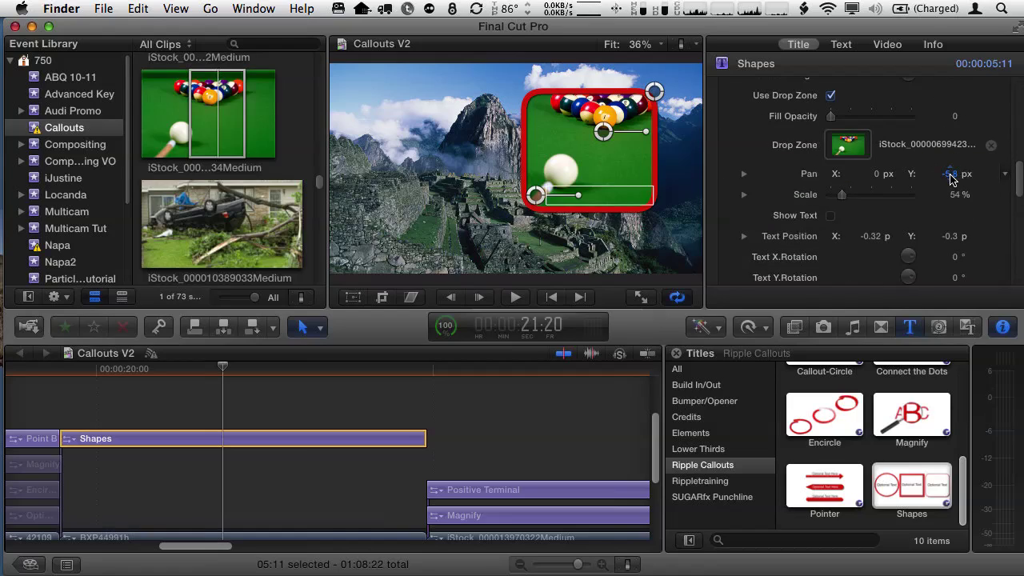
pyautogui.moveTo(949, 174); pyautogui.dragTo(950, 176)
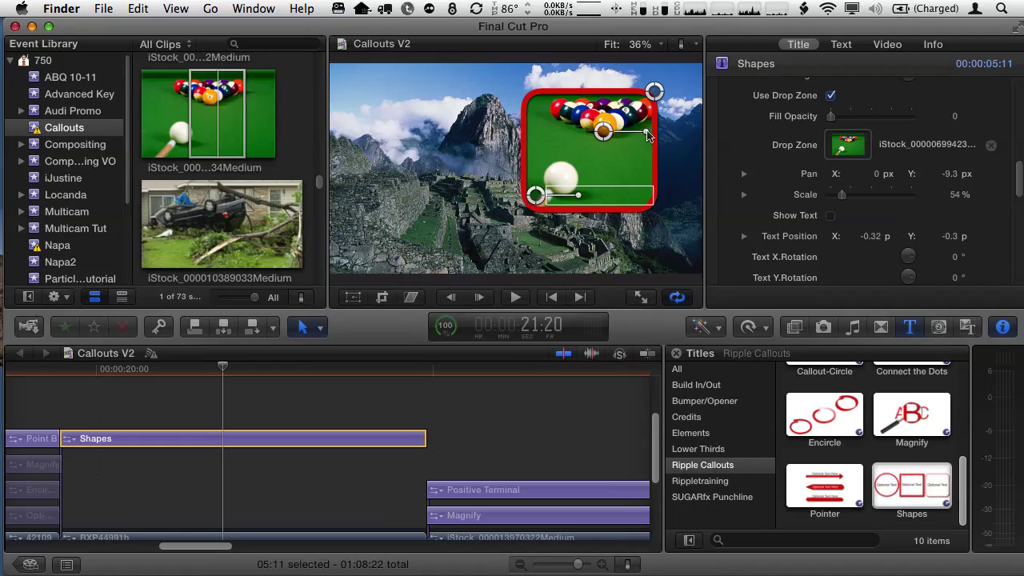
# Widen the callout frame to the right and tilt it to a −25° Y rotation.
pyautogui.moveTo(652, 95)
pyautogui.mouseDown()
pyautogui.moveTo(670, 80)
pyautogui.moveTo(659, 94)
pyautogui.mouseUp()
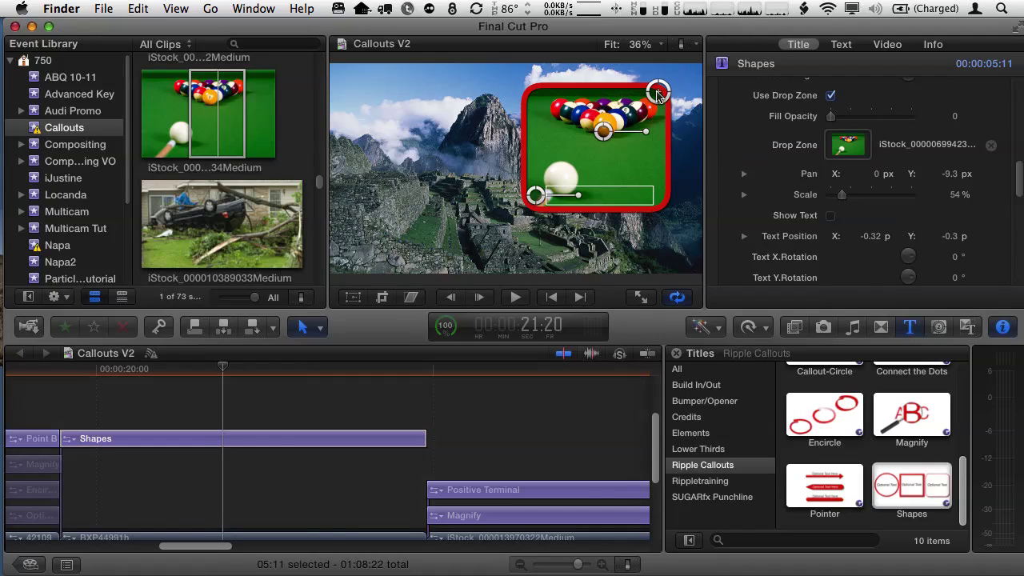
pyautogui.moveTo(1020, 192); pyautogui.dragTo(1021, 116)
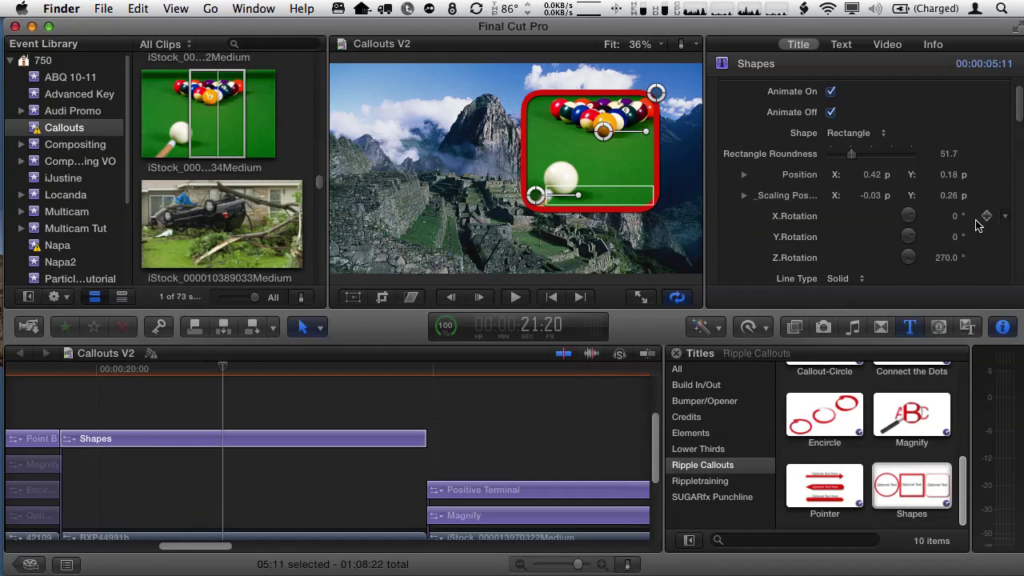
pyautogui.moveTo(957, 242)
pyautogui.mouseDown()
pyautogui.moveTo(932, 241)
pyautogui.moveTo(948, 237)
pyautogui.mouseUp()
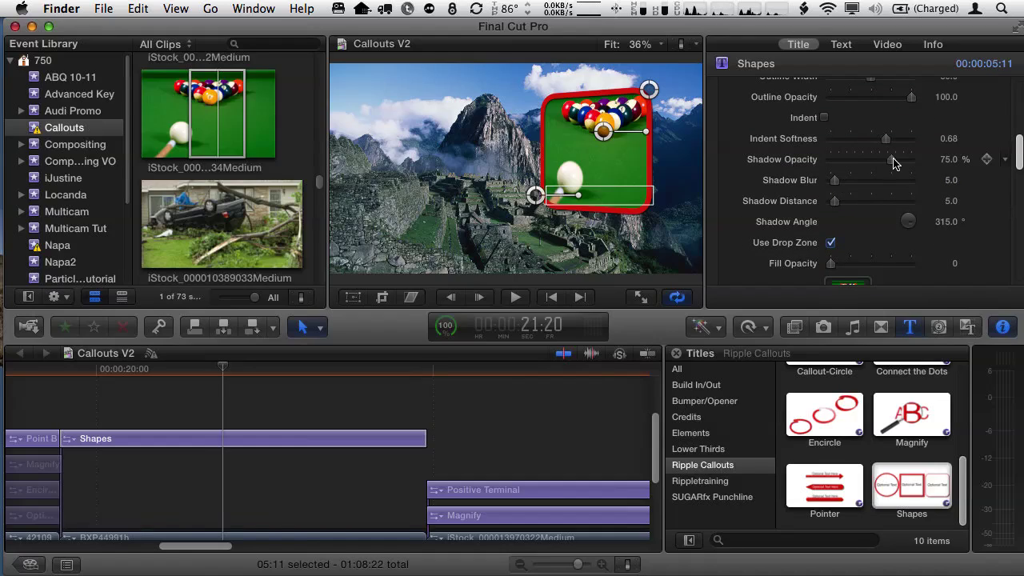
# Push the pool-table callout's drop shadow farther out to a distance of 14.
pyautogui.moveTo(848, 205)
pyautogui.mouseDown()
pyautogui.moveTo(863, 203)
pyautogui.moveTo(840, 205)
pyautogui.mouseUp()
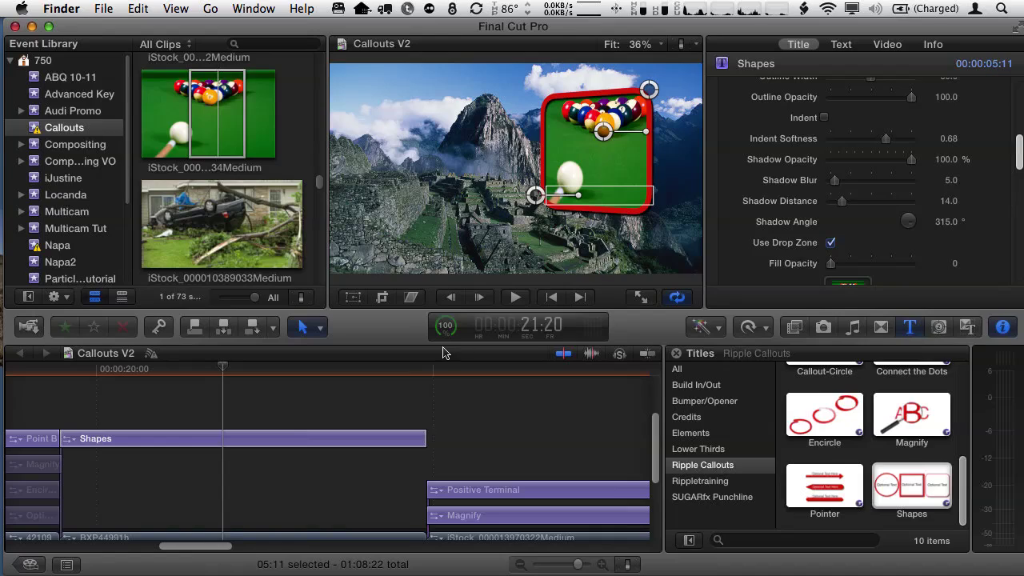
# Zoom the timeline out to fit the whole project.
pyautogui.hotkey('shift', 'z')
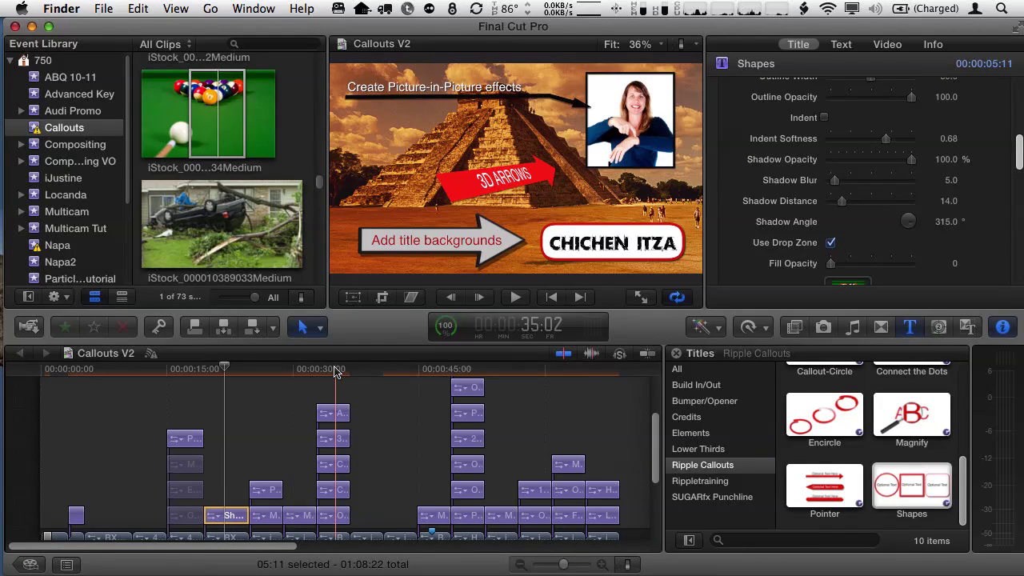
# Move the playhead to the guitar clip showing the F minor chord and middle-finger callouts.
pyautogui.moveTo(335, 371); pyautogui.dragTo(564, 368)
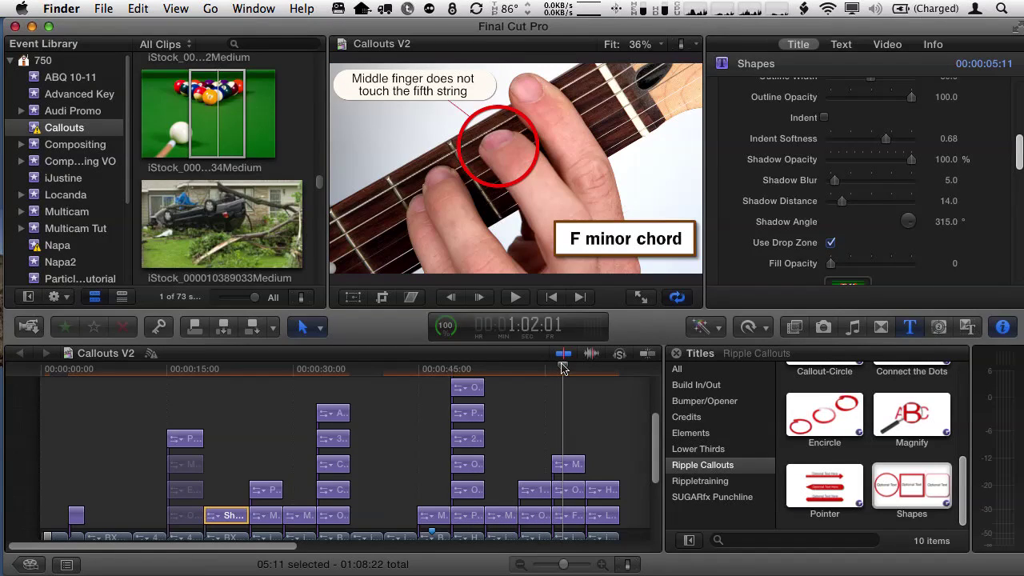